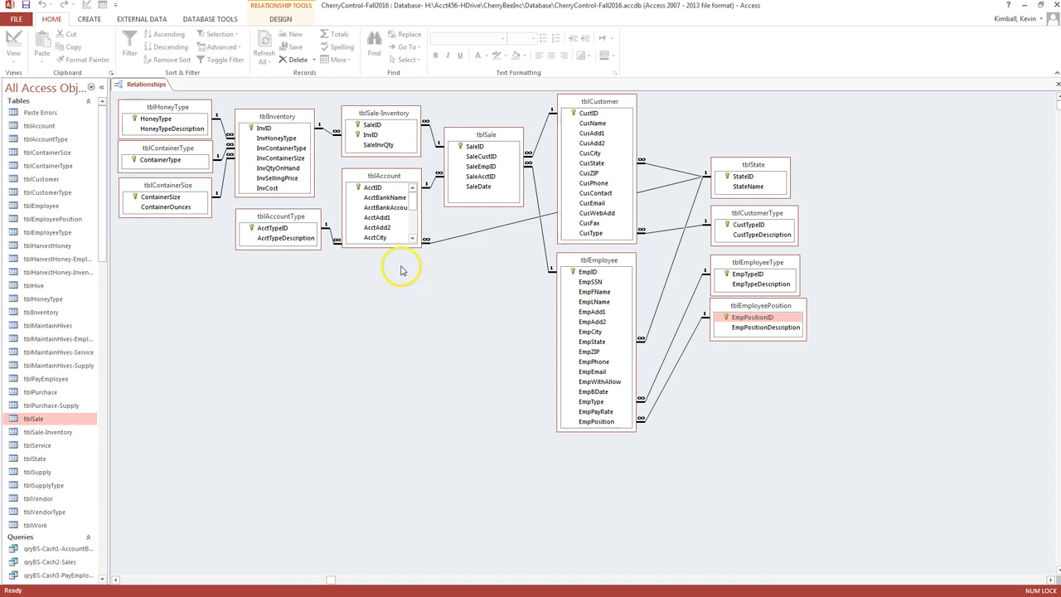
- Enlarge the tblAccount box in the relationships diagram until all of its fields are shown
{"action": "left_click_drag", "start_coordinate": [391, 247], "coordinate": [390, 324]}
{"action": "left_click_drag", "start_coordinate": [342, 208], "coordinate": [337, 206]}
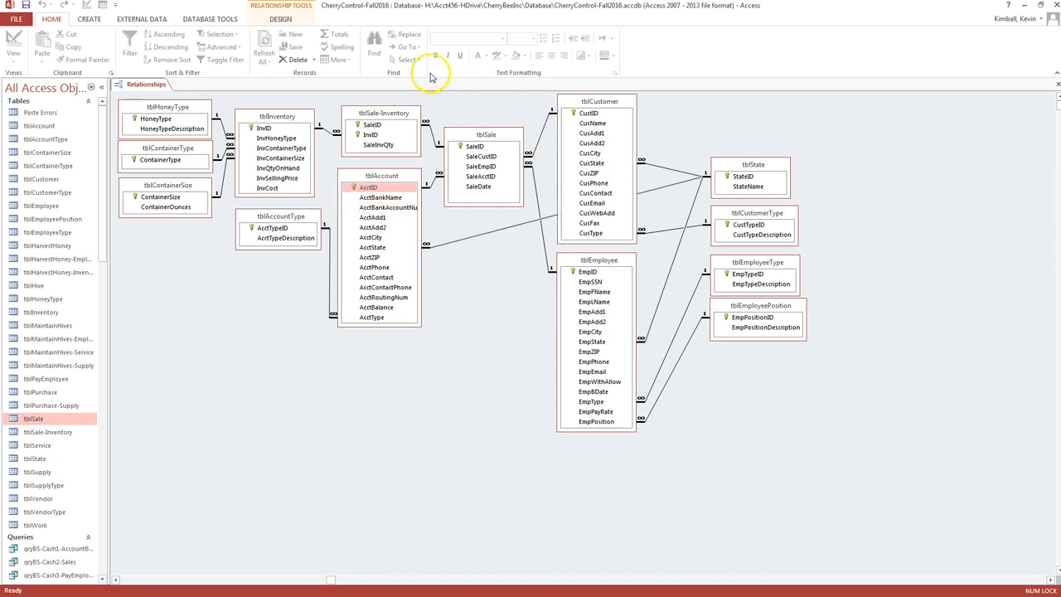
{"action": "left_click", "coordinate": [585, 264]}
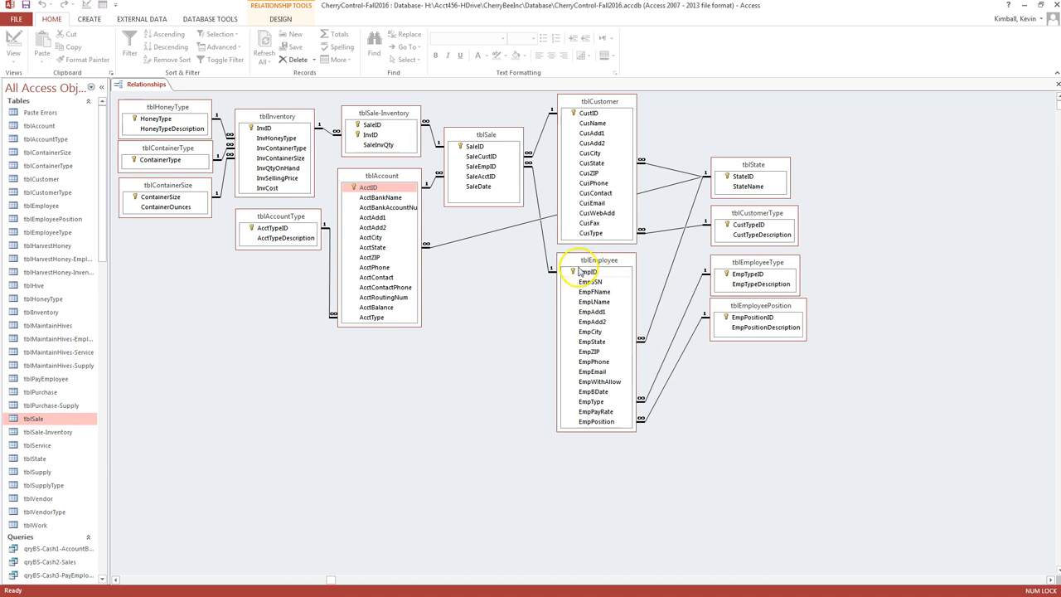
{"action": "left_click", "coordinate": [289, 137]}
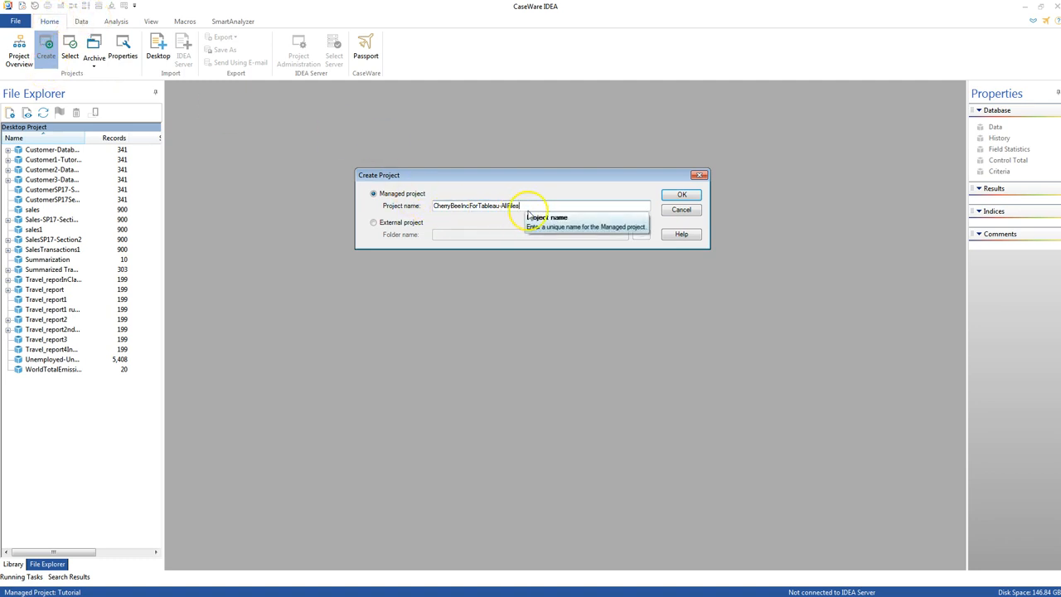
- In CaseWare IDEA, create the managed project CherryBeeIncForTableau-AllFiles and add Cherry Bee Inc - All Files.xlsx from the Tableau-CherryBeeInc folder to its Source Files
{"action": "left_click", "coordinate": [682, 196]}
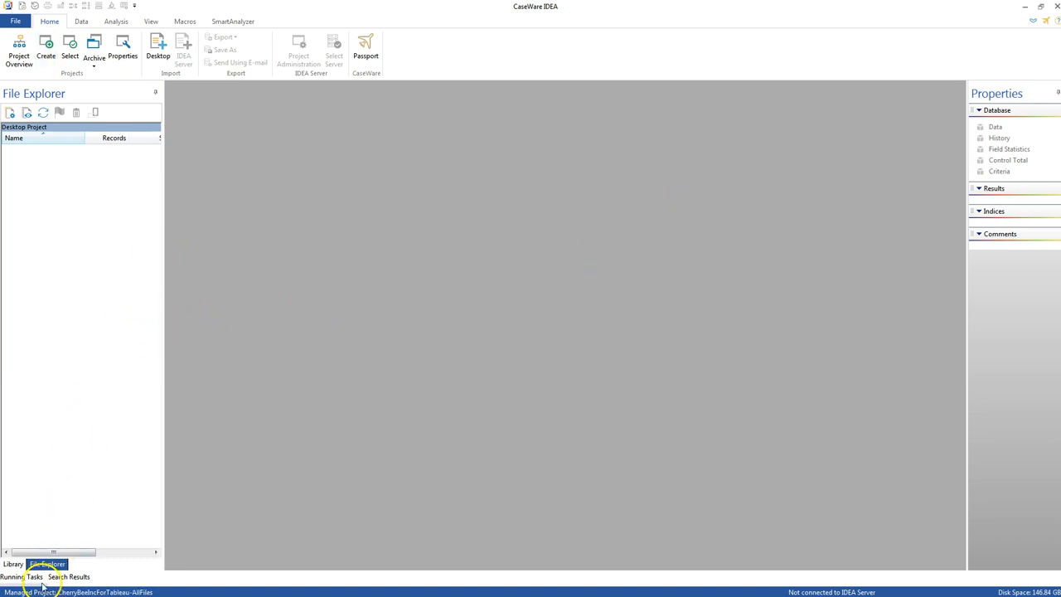
{"action": "left_click", "coordinate": [12, 563]}
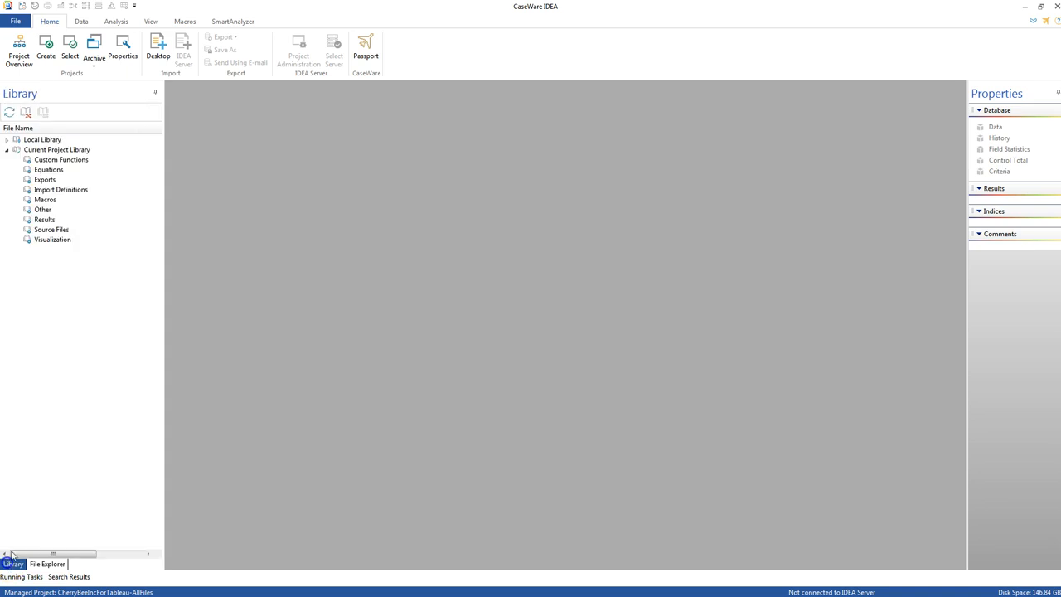
{"action": "right_click", "coordinate": [30, 232]}
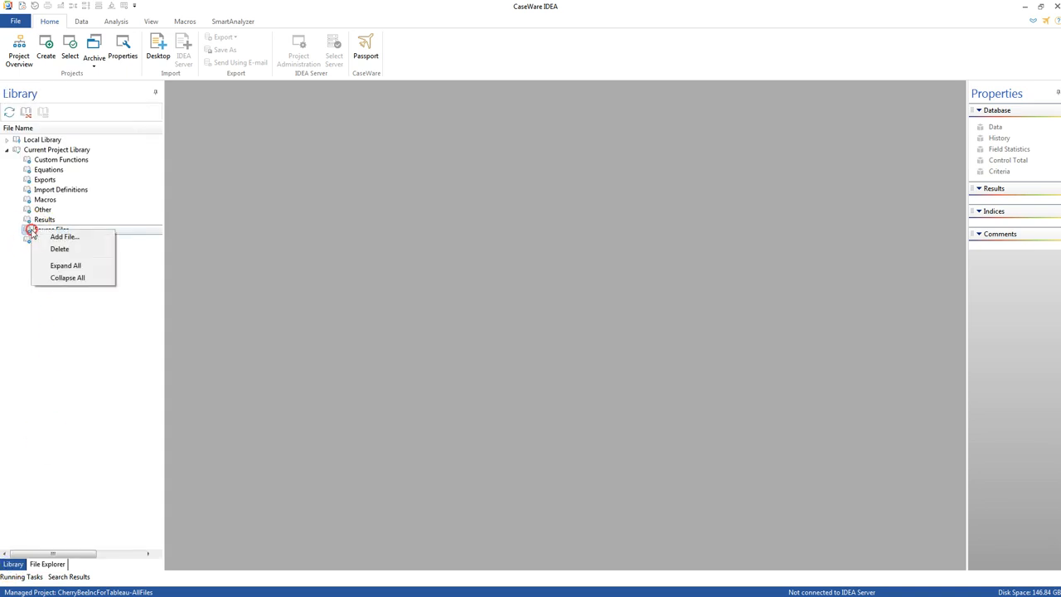
{"action": "left_click", "coordinate": [47, 238]}
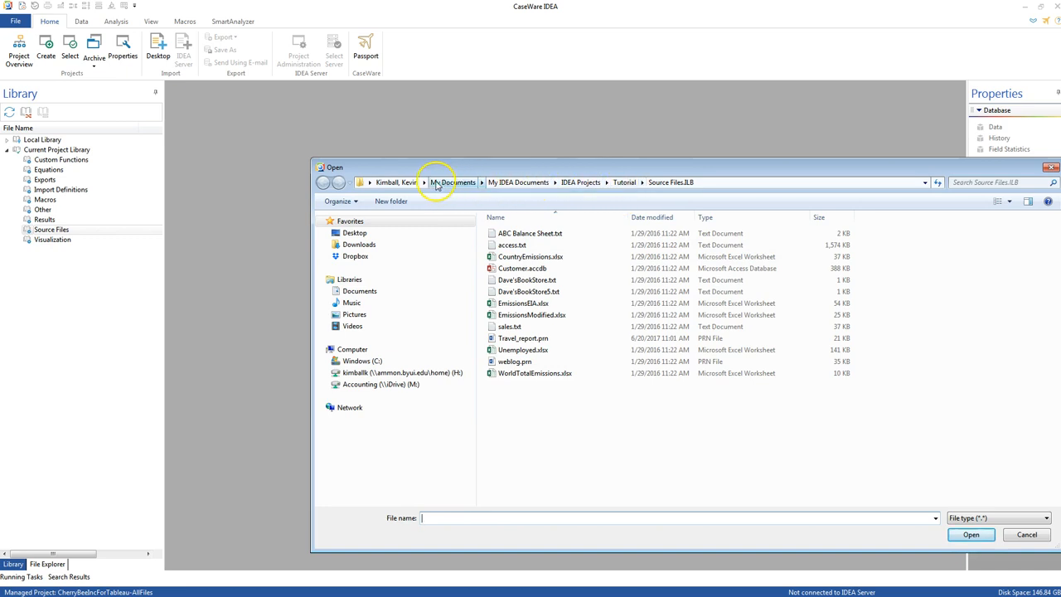
{"action": "left_click", "coordinate": [363, 373]}
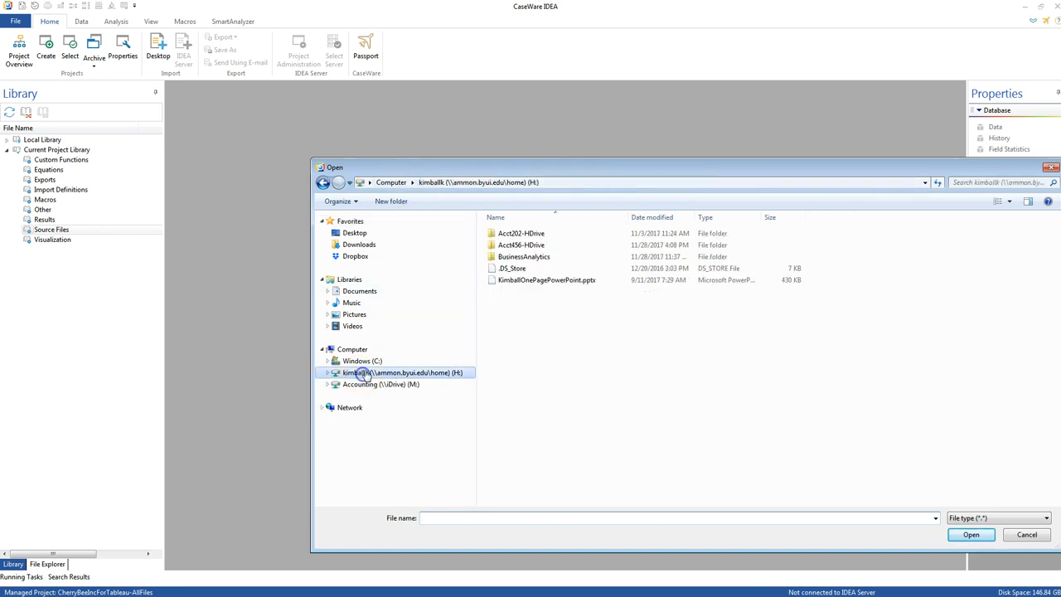
{"action": "double_click", "coordinate": [521, 246]}
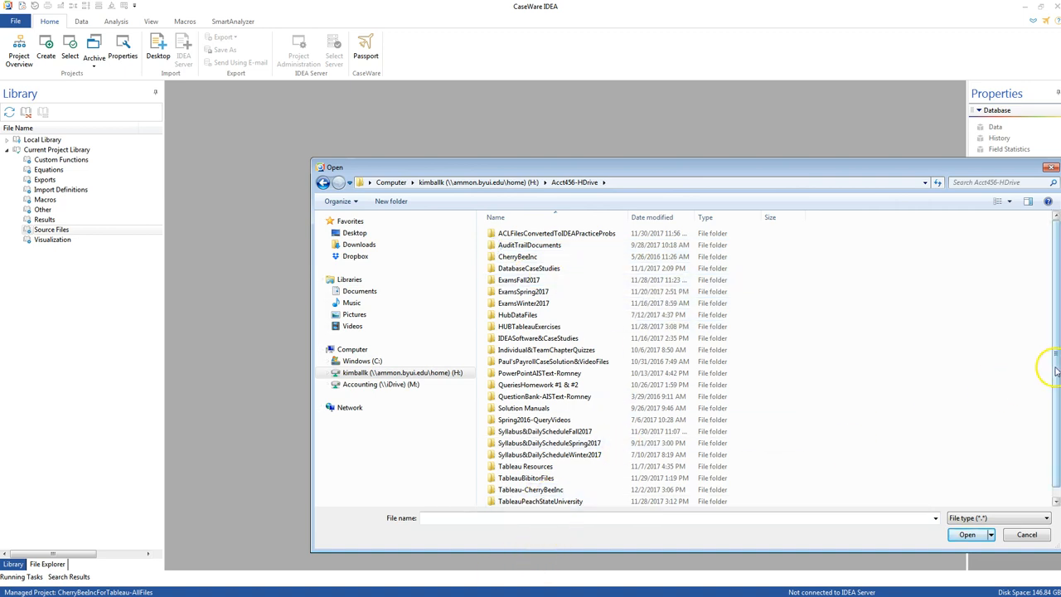
{"action": "left_click_drag", "start_coordinate": [1055, 414], "coordinate": [1055, 427]}
{"action": "double_click", "coordinate": [543, 477]}
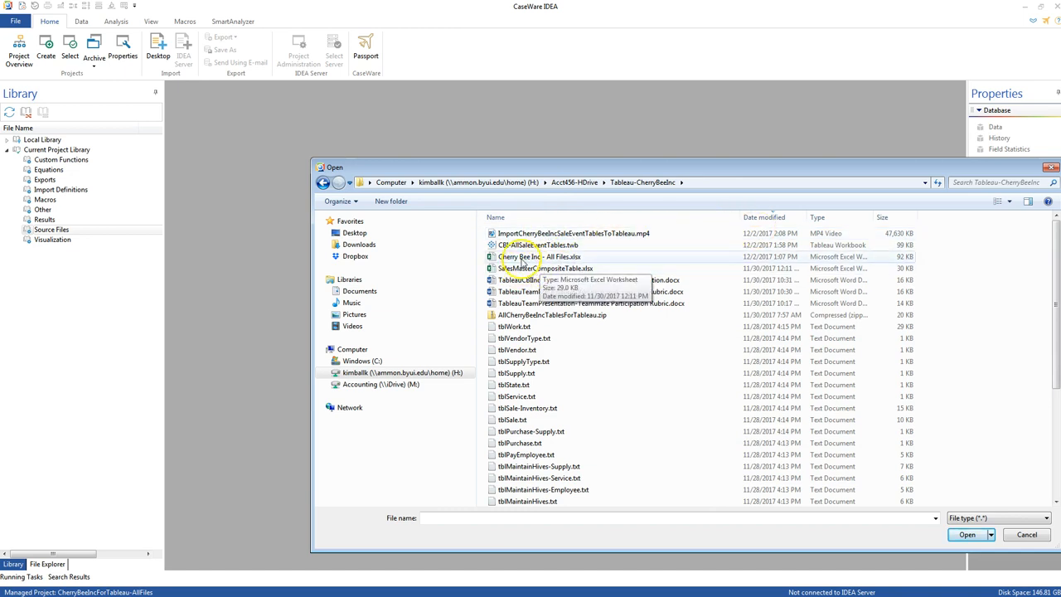
{"action": "left_click", "coordinate": [522, 256]}
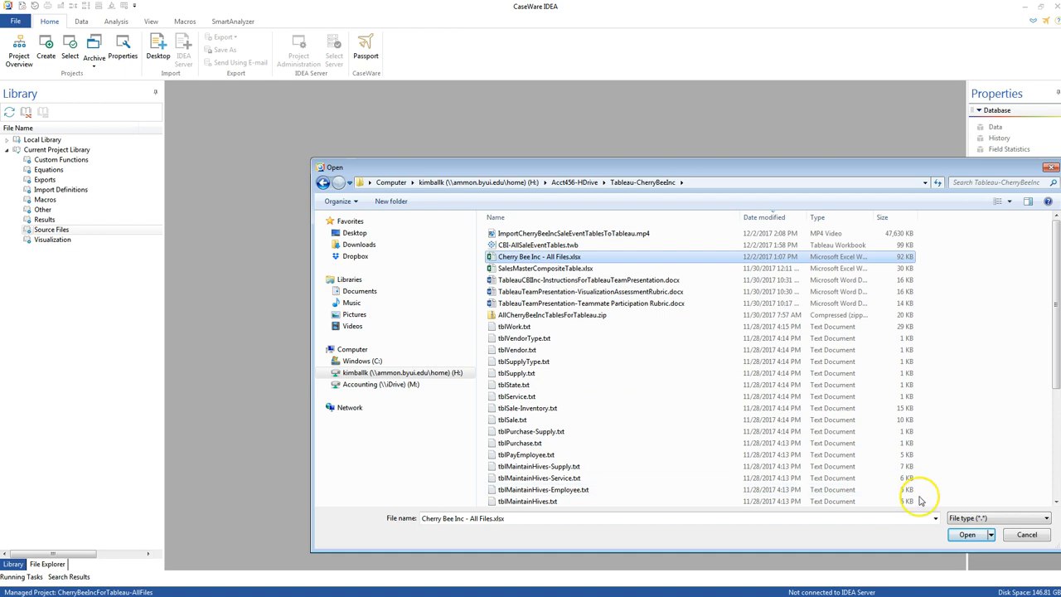
{"action": "left_click", "coordinate": [967, 534]}
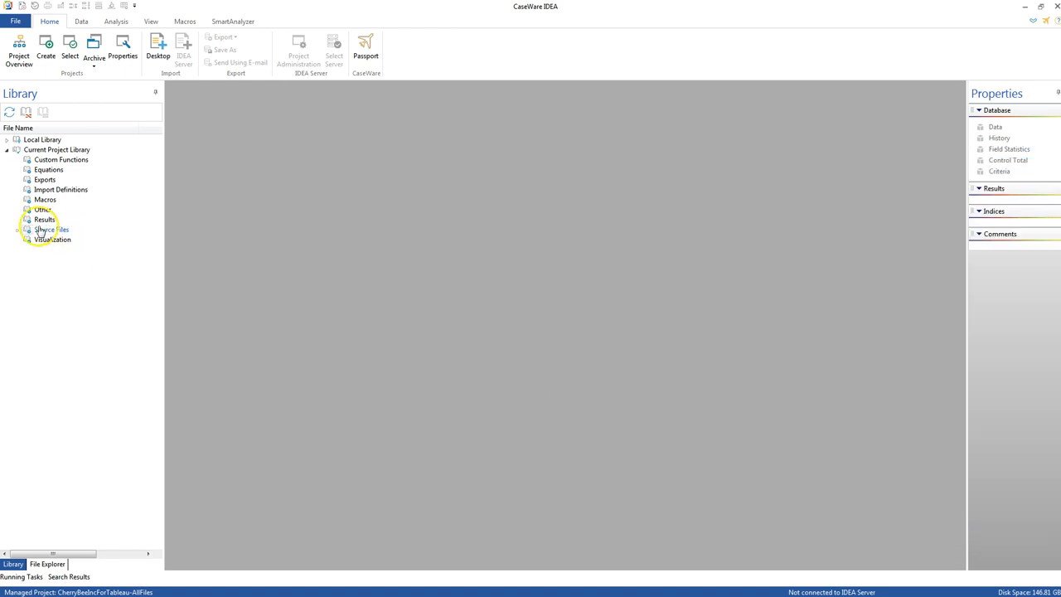
- Start a Microsoft Excel import of Cherry Bee Inc - All Files.xlsx from the project's source files
{"action": "left_click", "coordinate": [55, 565]}
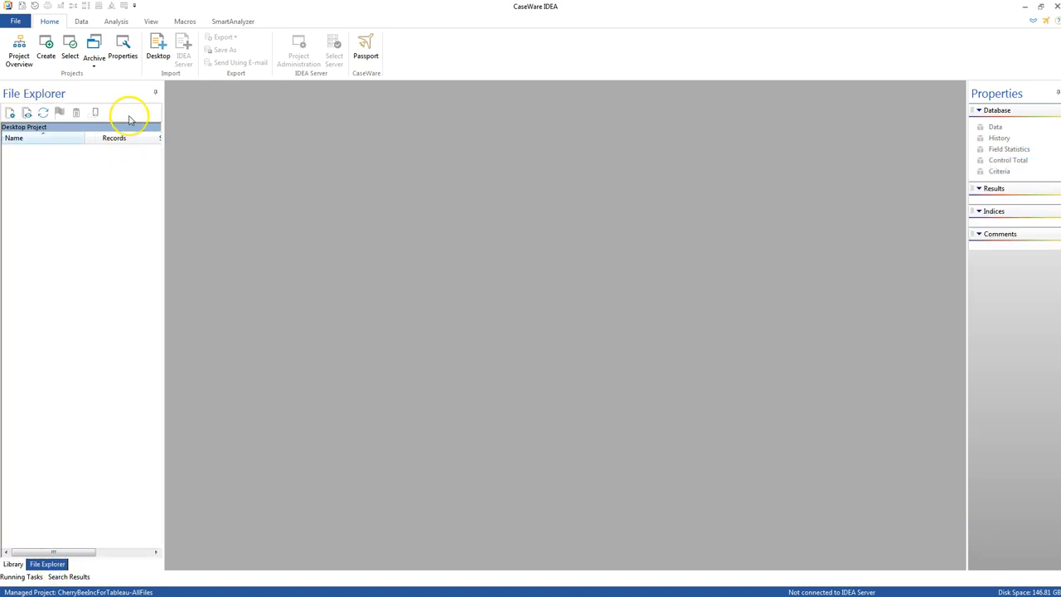
{"action": "left_click", "coordinate": [158, 48]}
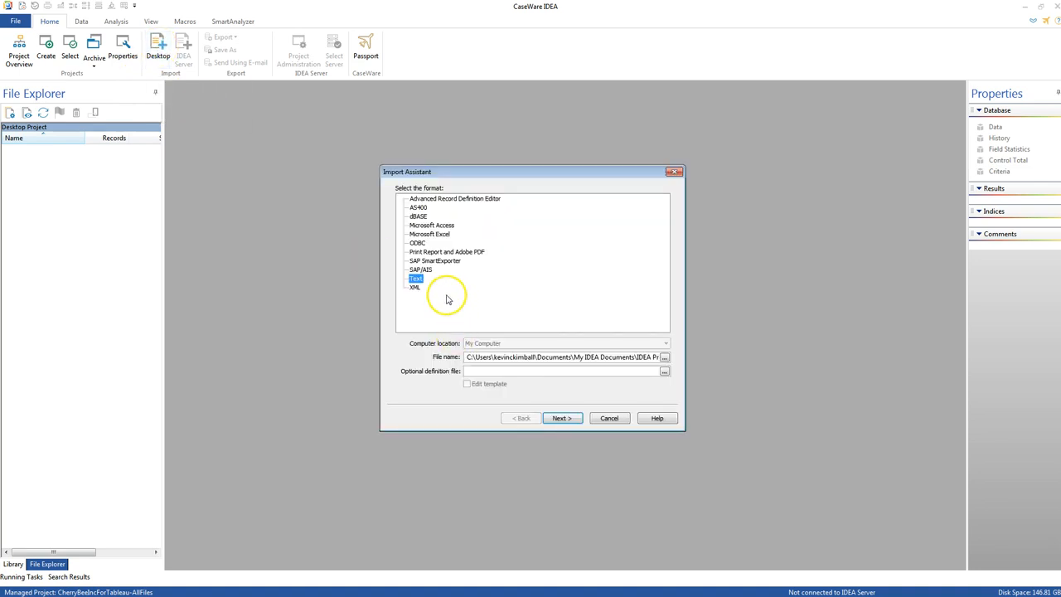
{"action": "left_click", "coordinate": [424, 235]}
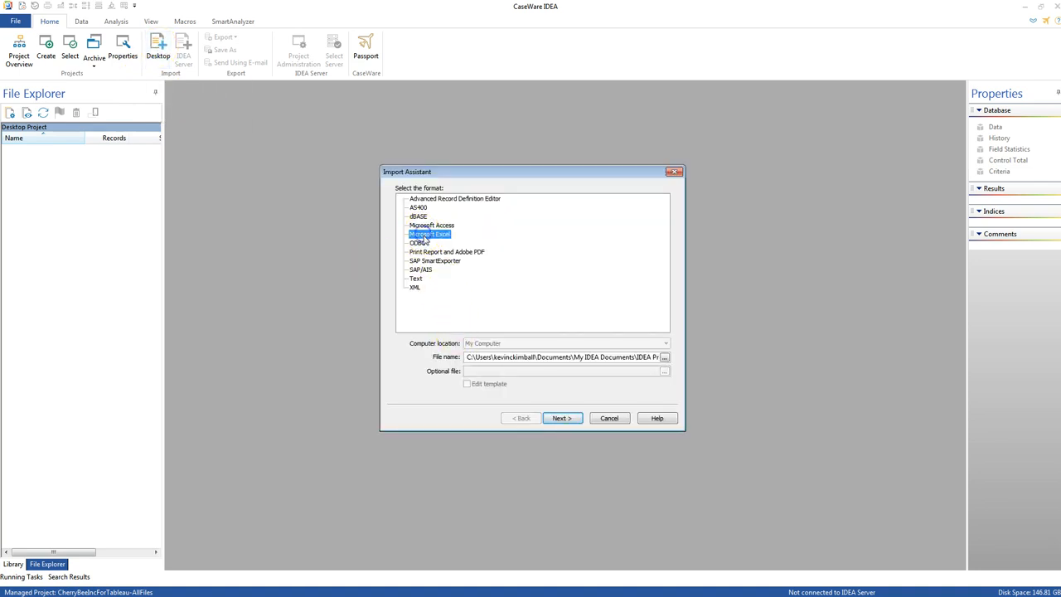
{"action": "left_click", "coordinate": [663, 357]}
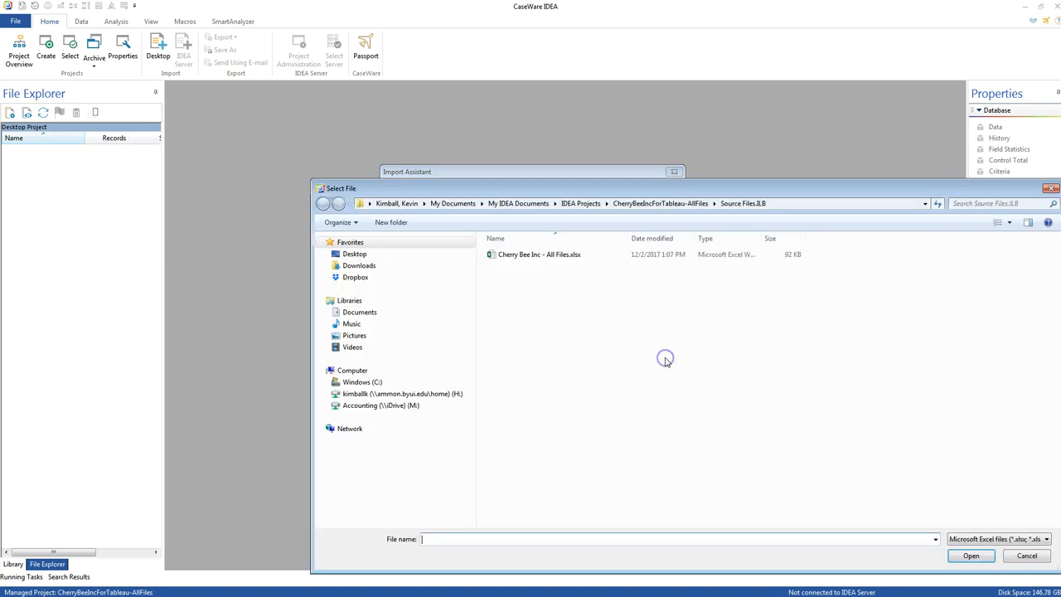
{"action": "left_click", "coordinate": [527, 253]}
{"action": "left_click", "coordinate": [971, 555]}
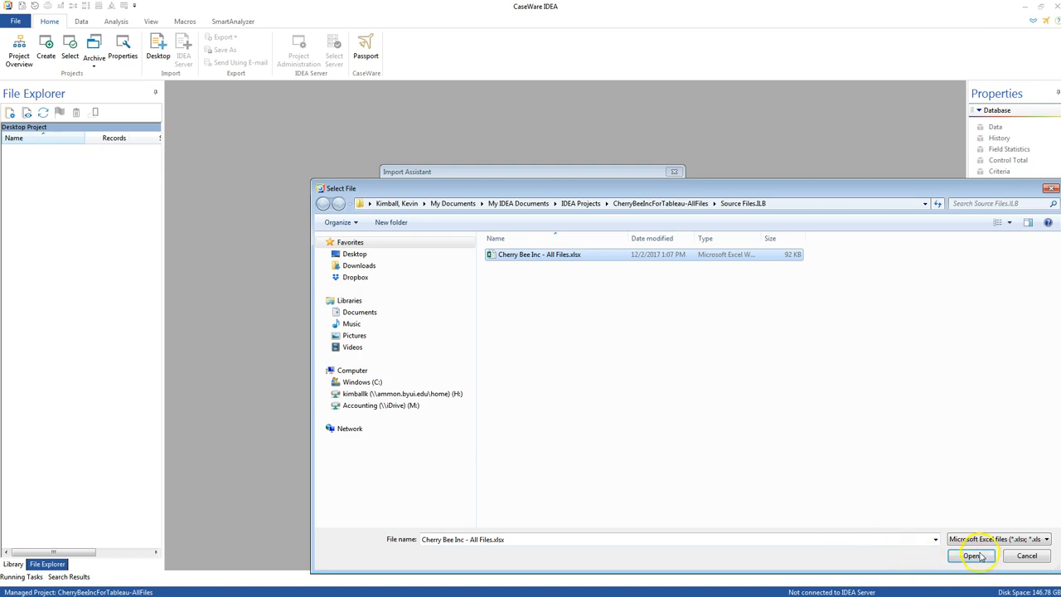
{"action": "left_click", "coordinate": [572, 419]}
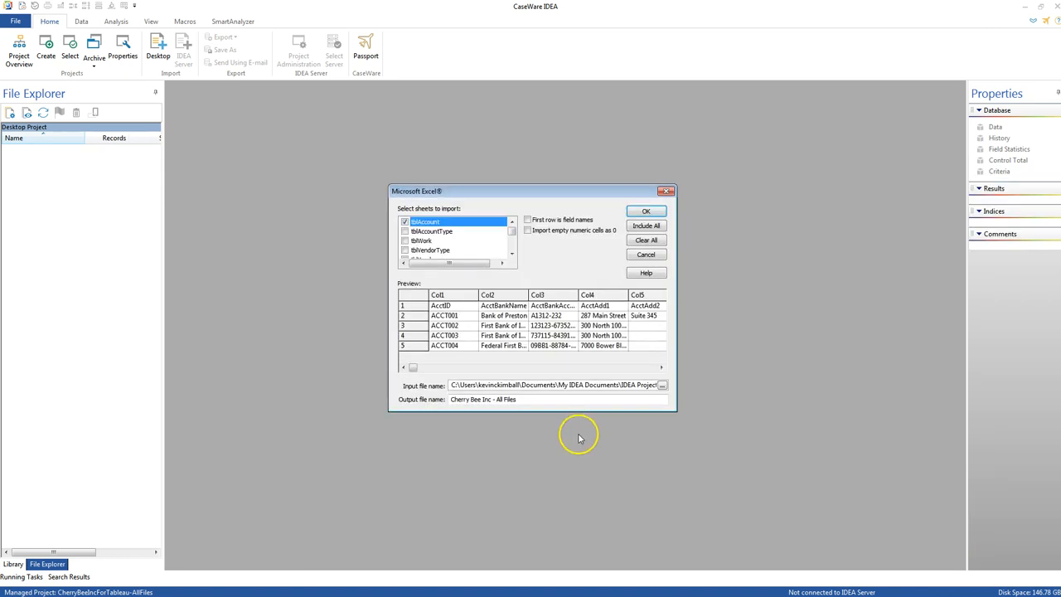
- Use the first row as field names and include every sheet of the workbook in the import
{"action": "left_click", "coordinate": [527, 219]}
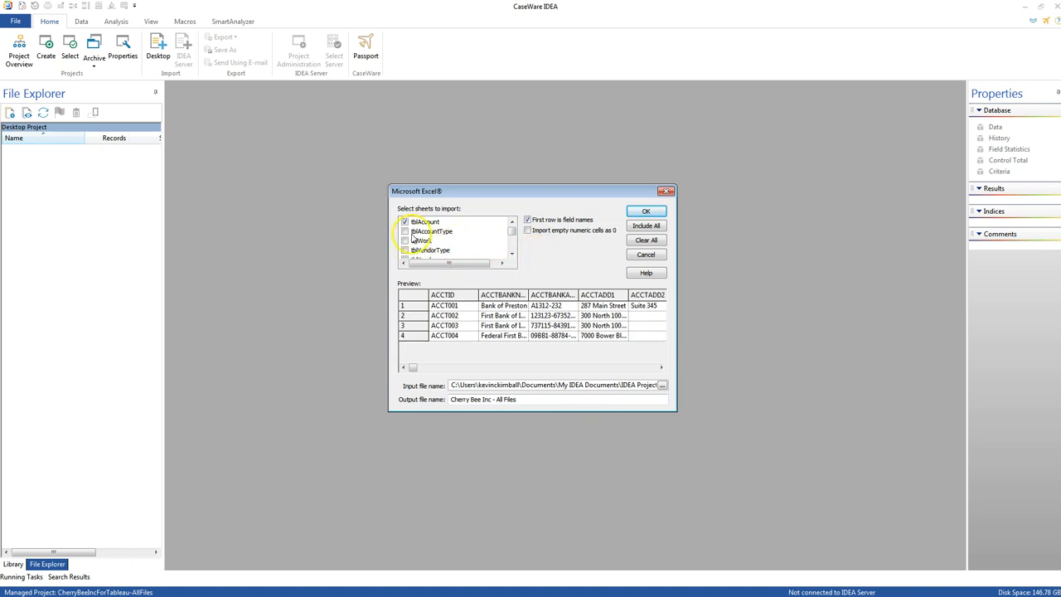
{"action": "left_click", "coordinate": [406, 231]}
{"action": "left_click", "coordinate": [406, 241]}
{"action": "left_click", "coordinate": [404, 251]}
{"action": "left_click_drag", "start_coordinate": [512, 231], "coordinate": [511, 232]}
{"action": "left_click", "coordinate": [405, 240]}
{"action": "left_click", "coordinate": [404, 251]}
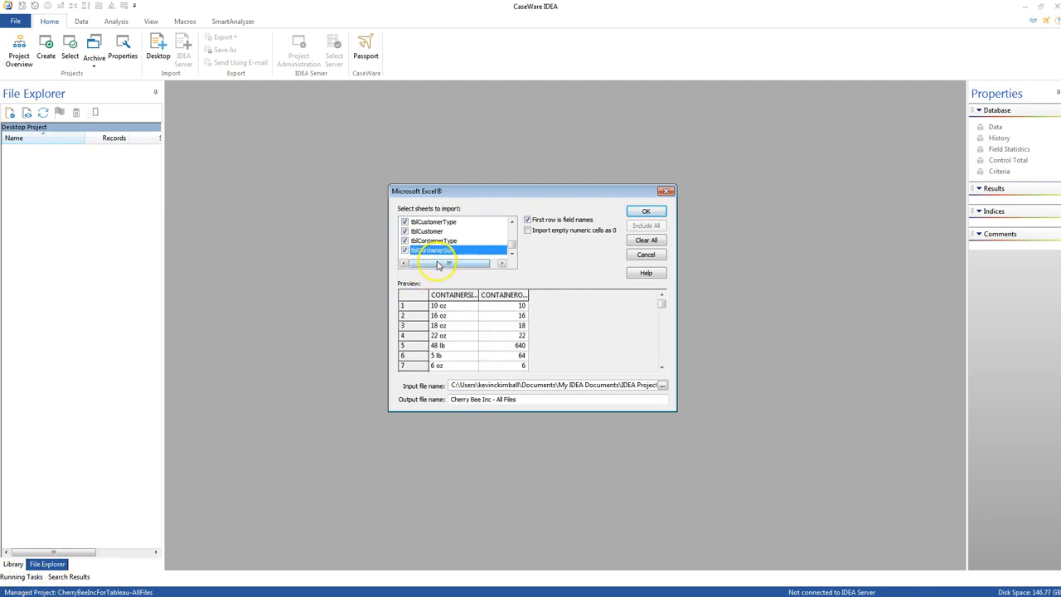
{"action": "scroll", "coordinate": [511, 248], "scroll_direction": "down", "scroll_amount": 2}
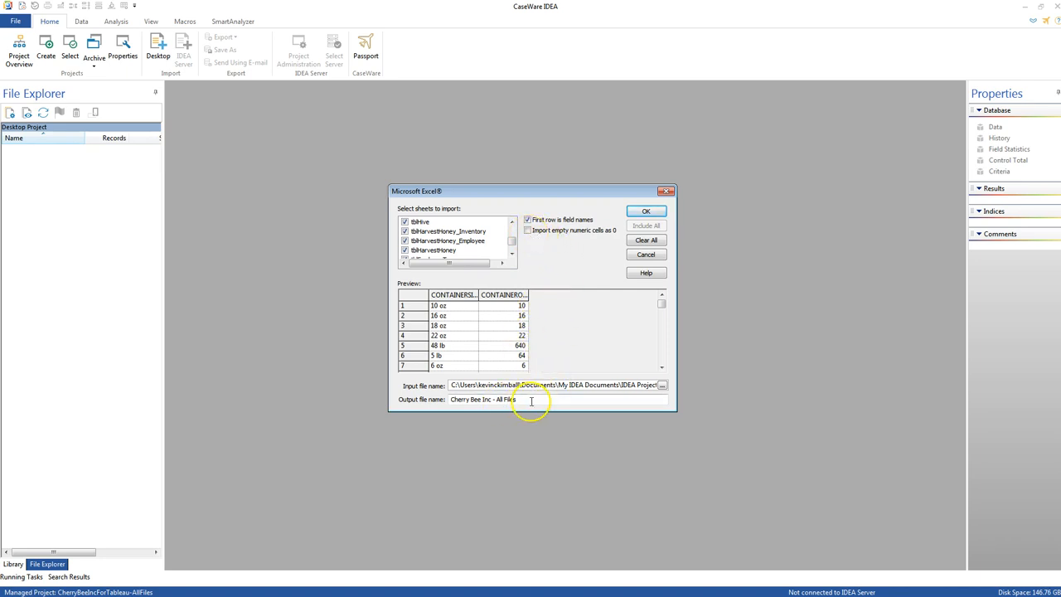
- Set the output file name to CBI and import the selected sheets
{"action": "left_click_drag", "start_coordinate": [532, 400], "coordinate": [419, 397]}
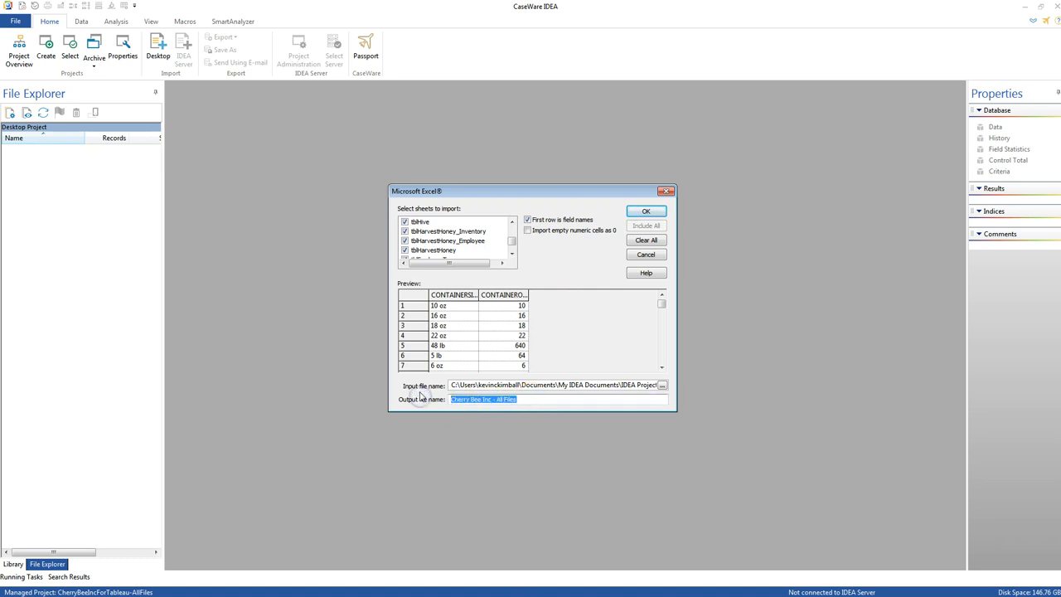
{"action": "type", "text": "CBI"}
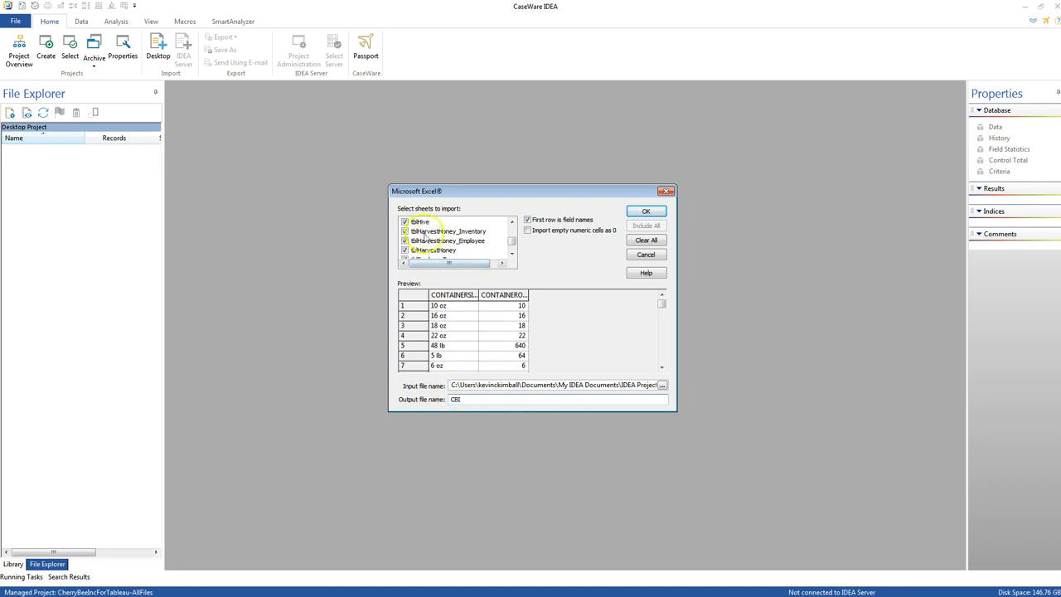
{"action": "left_click", "coordinate": [647, 212]}
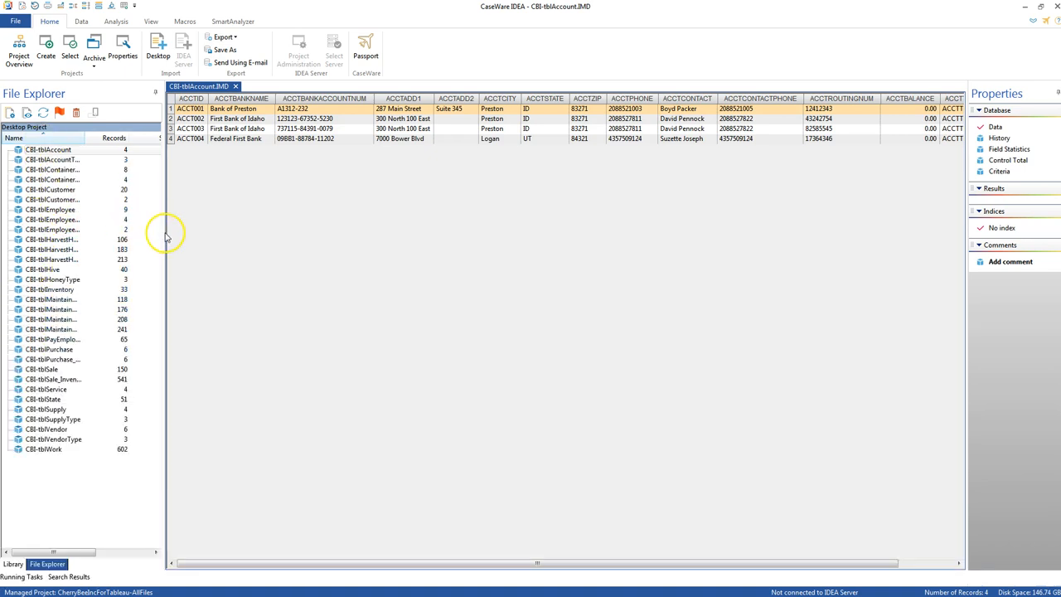
- Widen the File Explorer pane and its Name column so the full database names are readable
{"action": "left_click_drag", "start_coordinate": [162, 232], "coordinate": [204, 232]}
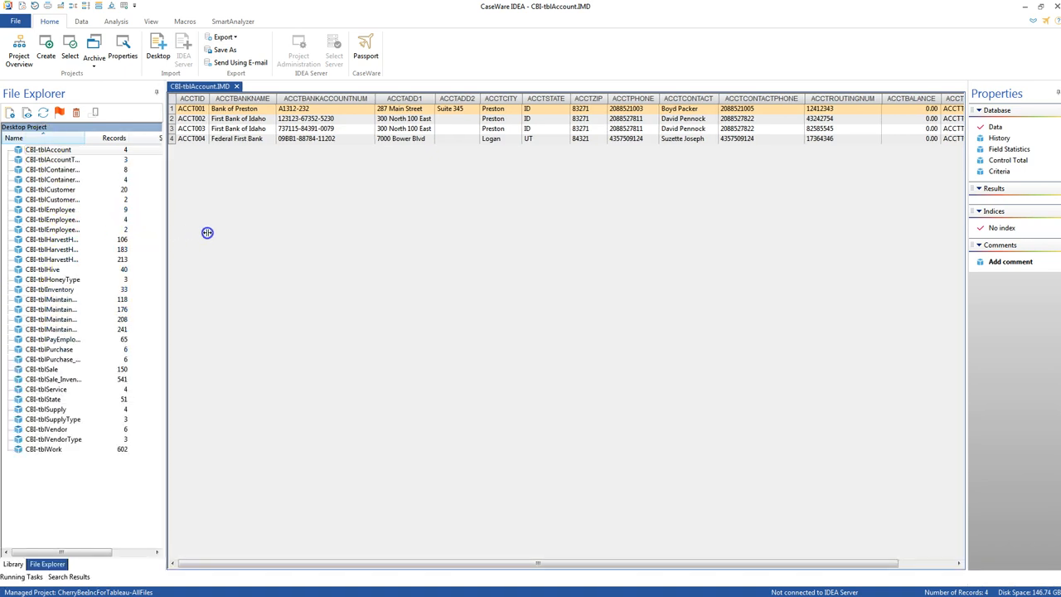
{"action": "left_click_drag", "start_coordinate": [86, 138], "coordinate": [145, 144]}
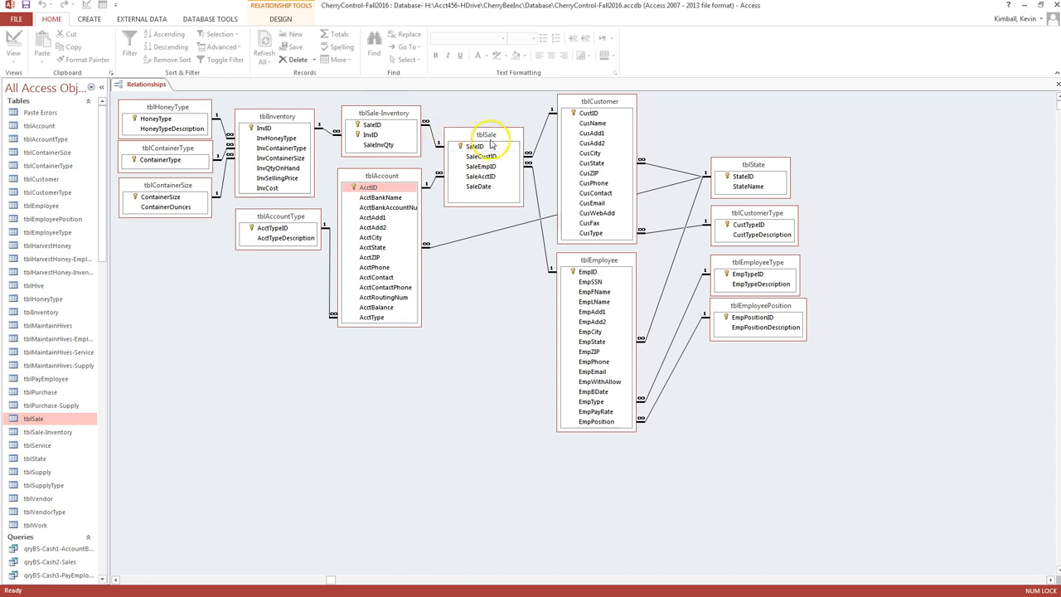
- Return to CaseWare IDEA, close the CBI-tblAccount database and open CBI-tblSale_Inventory
{"action": "left_click", "coordinate": [1026, 7]}
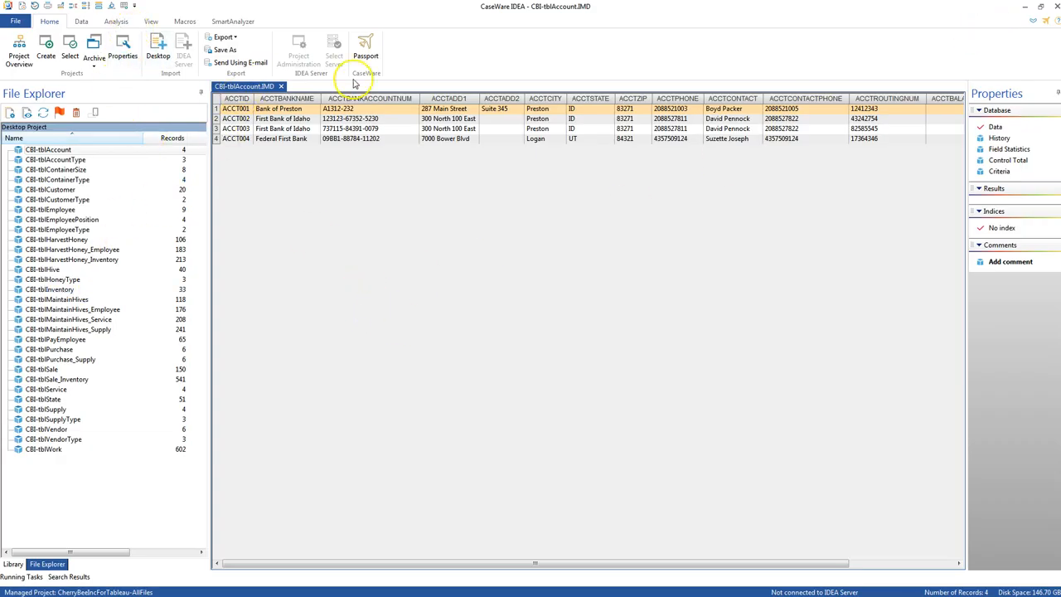
{"action": "left_click", "coordinate": [281, 86]}
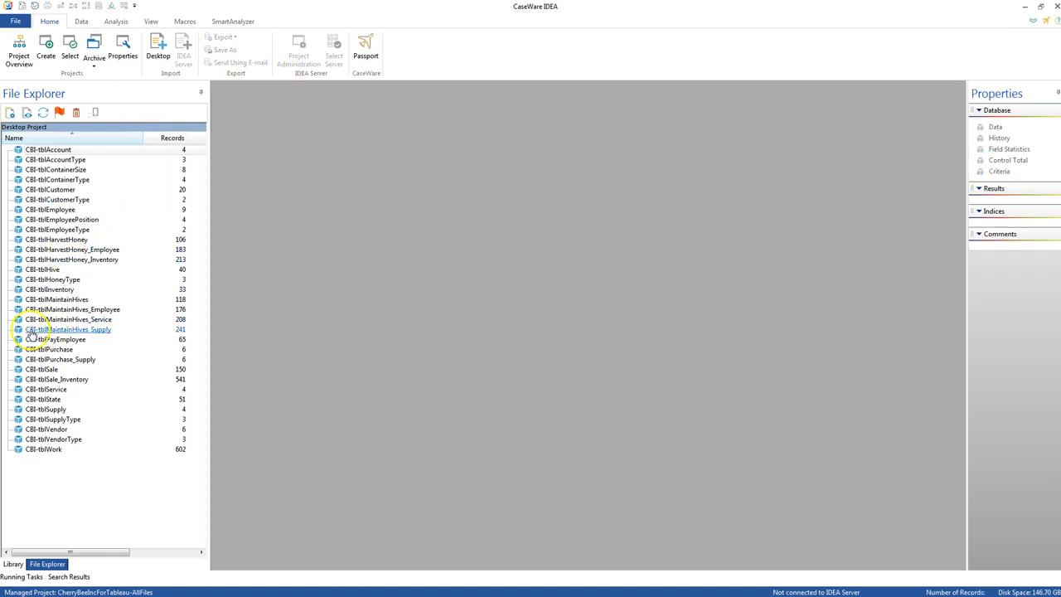
{"action": "double_click", "coordinate": [38, 379]}
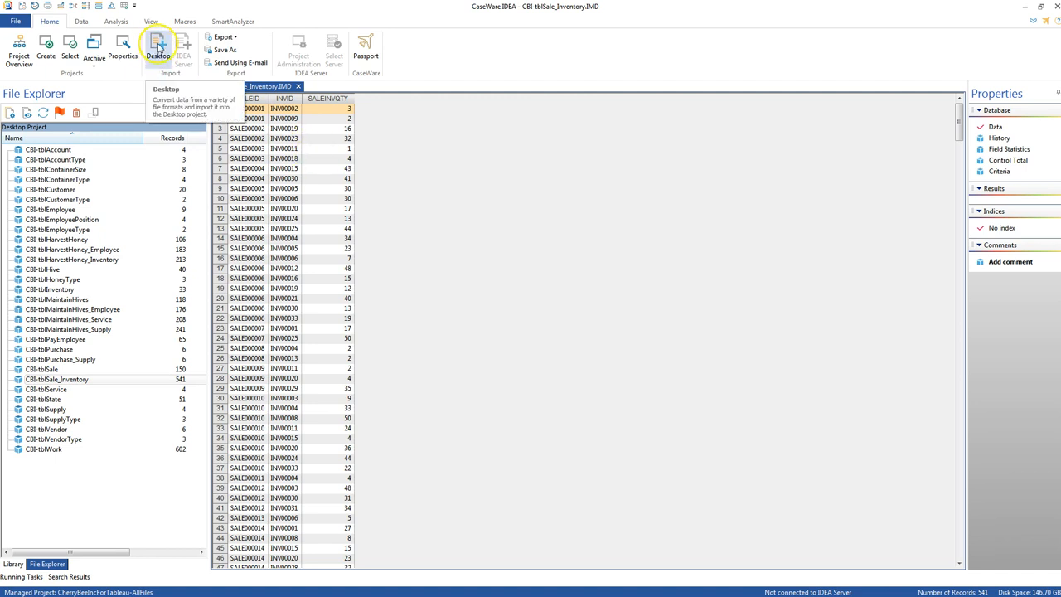
- Start a join with CBI-tblSale_Inventory as the primary database and select CBI-tblSale as the secondary database
{"action": "left_click", "coordinate": [116, 21]}
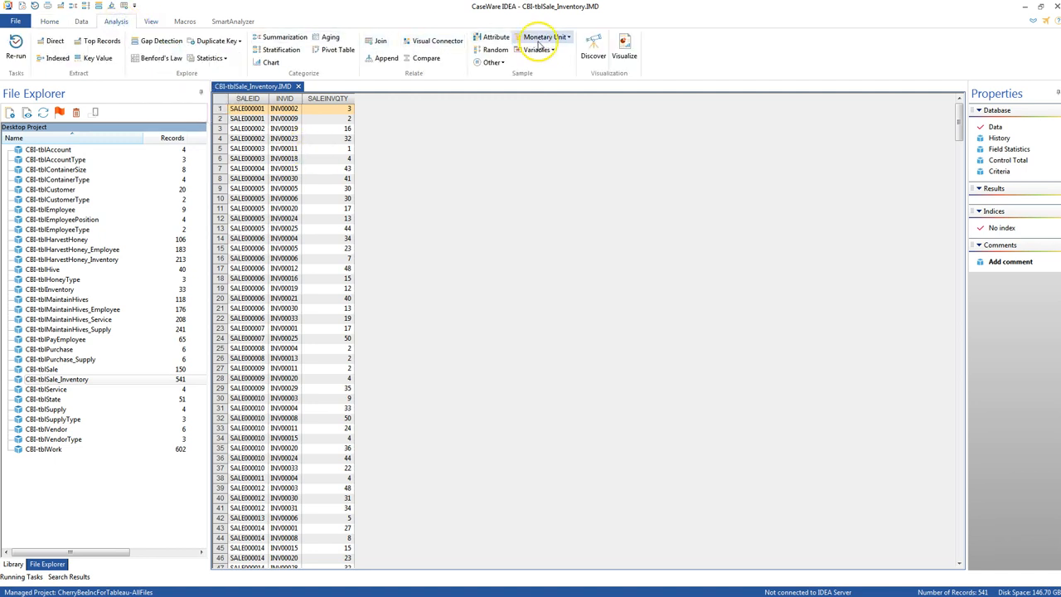
{"action": "left_click", "coordinate": [376, 43]}
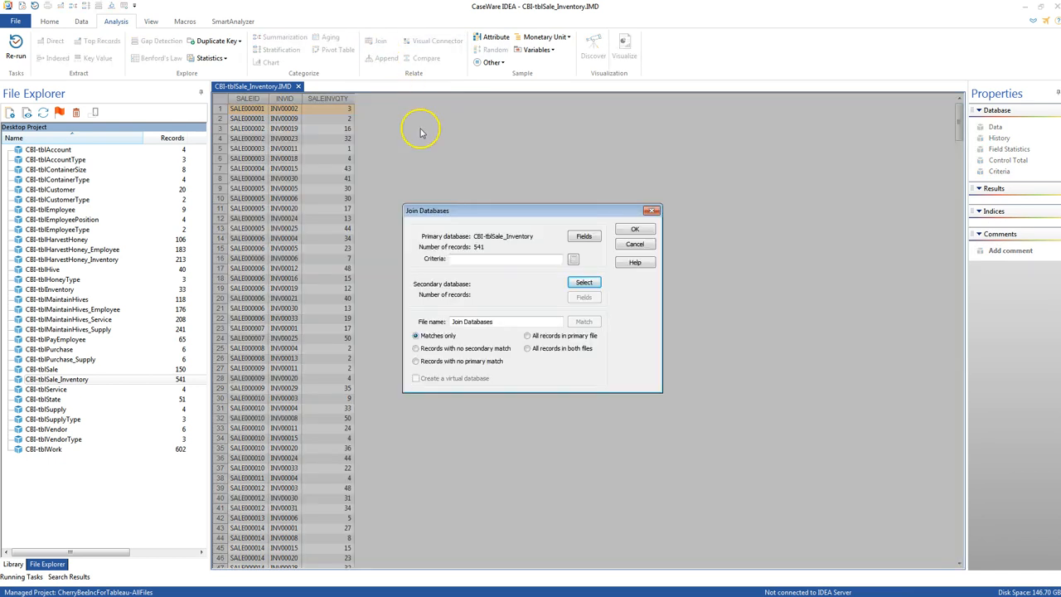
{"action": "left_click", "coordinate": [582, 284]}
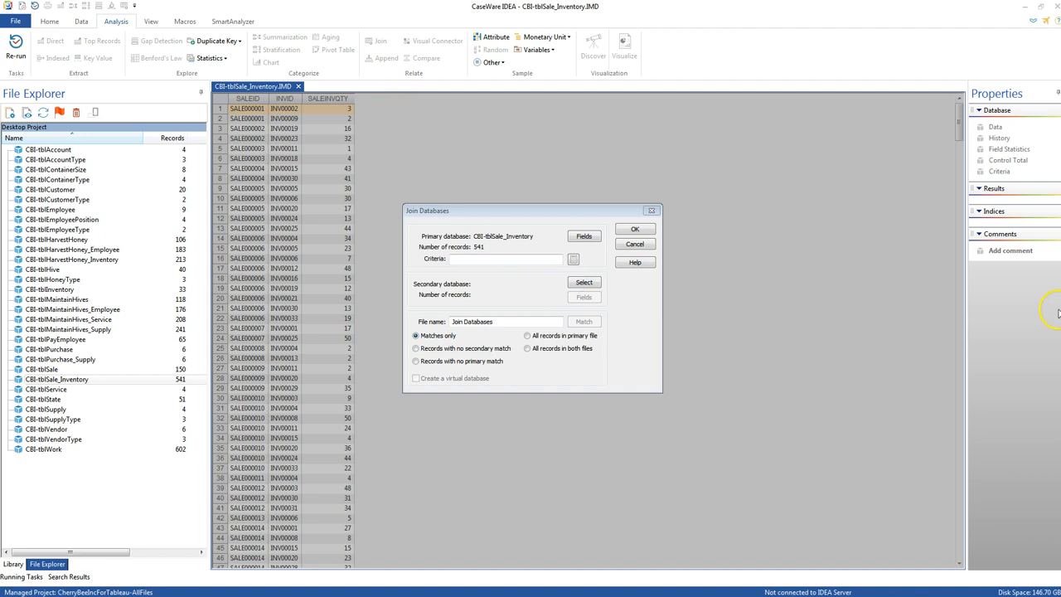
{"action": "left_click_drag", "start_coordinate": [672, 191], "coordinate": [605, 175]}
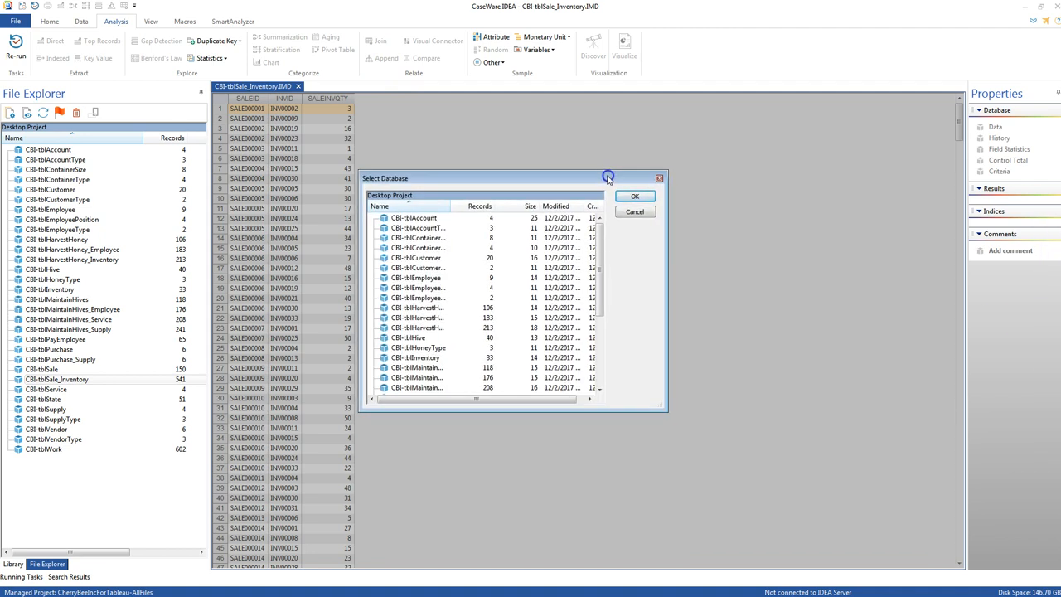
{"action": "left_click_drag", "start_coordinate": [453, 207], "coordinate": [565, 208]}
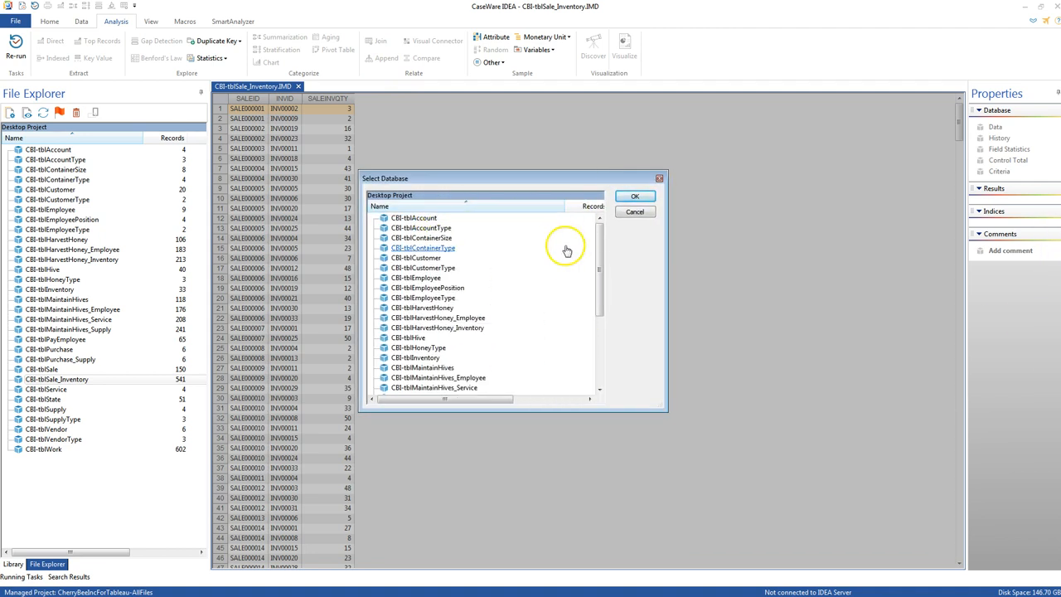
{"action": "left_click_drag", "start_coordinate": [599, 268], "coordinate": [592, 338]}
{"action": "left_click", "coordinate": [407, 307]}
{"action": "left_click", "coordinate": [634, 197]}
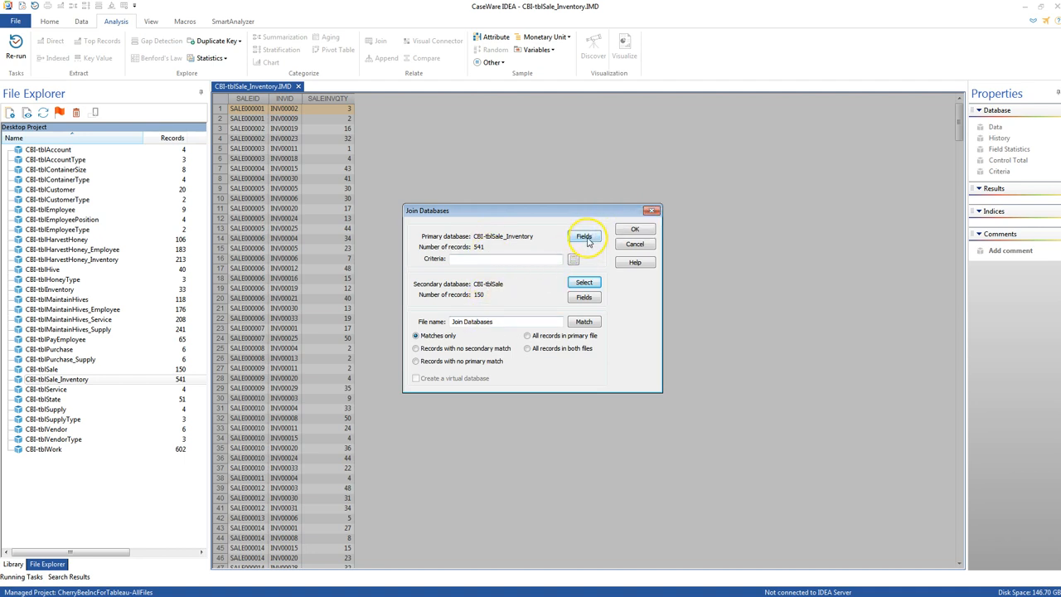
- Match the primary and secondary databases on their SALEID fields in ascending order
{"action": "left_click", "coordinate": [583, 321]}
{"action": "left_click", "coordinate": [445, 258]}
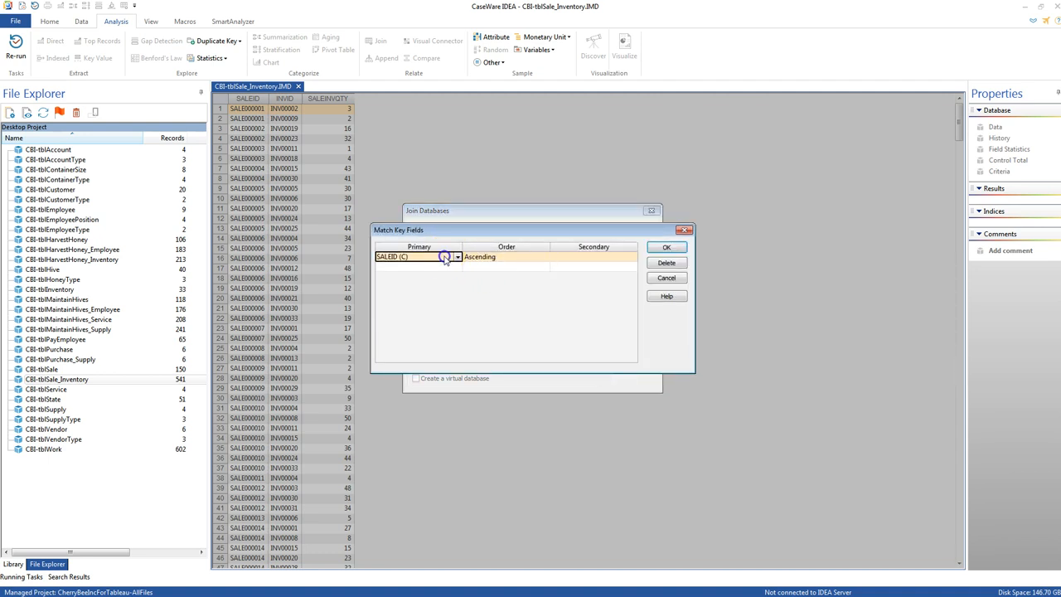
{"action": "left_click", "coordinate": [577, 257]}
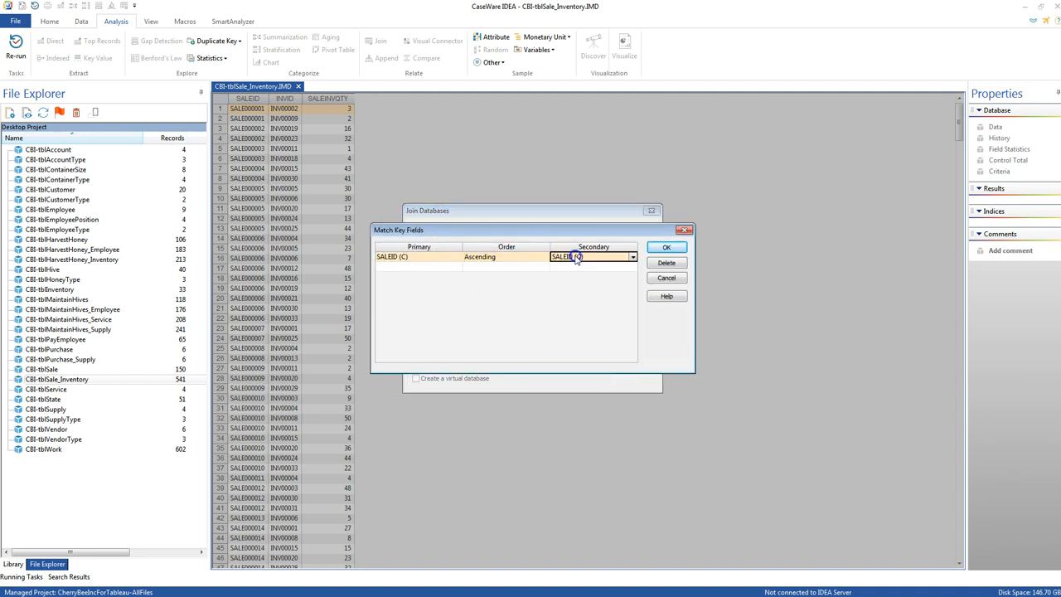
{"action": "left_click", "coordinate": [667, 247]}
- Name the join output SaleInv-Sale and choose to include all records in both files
{"action": "left_click_drag", "start_coordinate": [506, 325], "coordinate": [375, 308]}
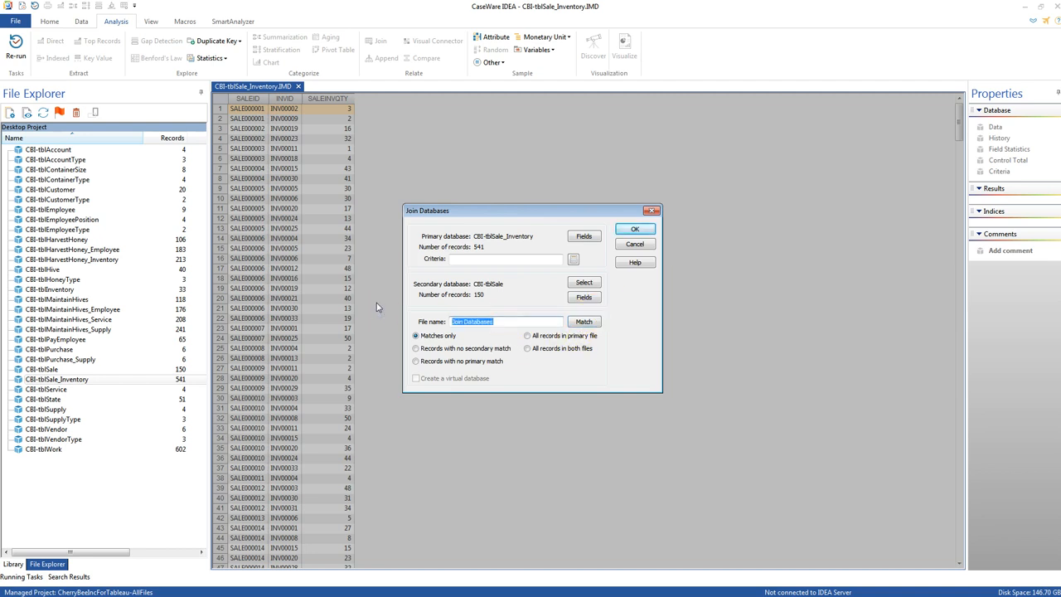
{"action": "type", "text": "Tsla"}
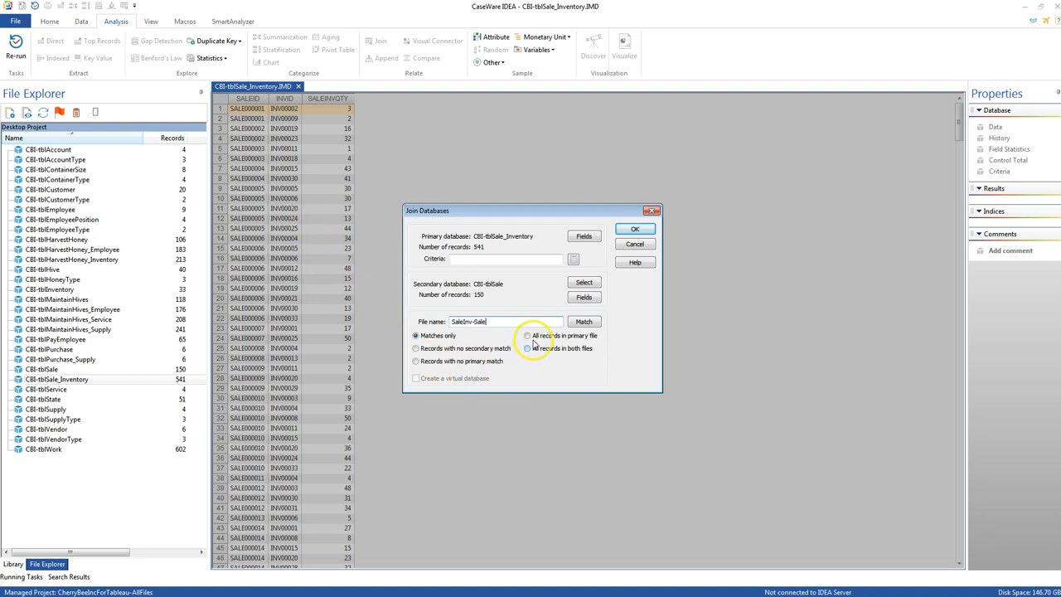
{"action": "left_click", "coordinate": [527, 349]}
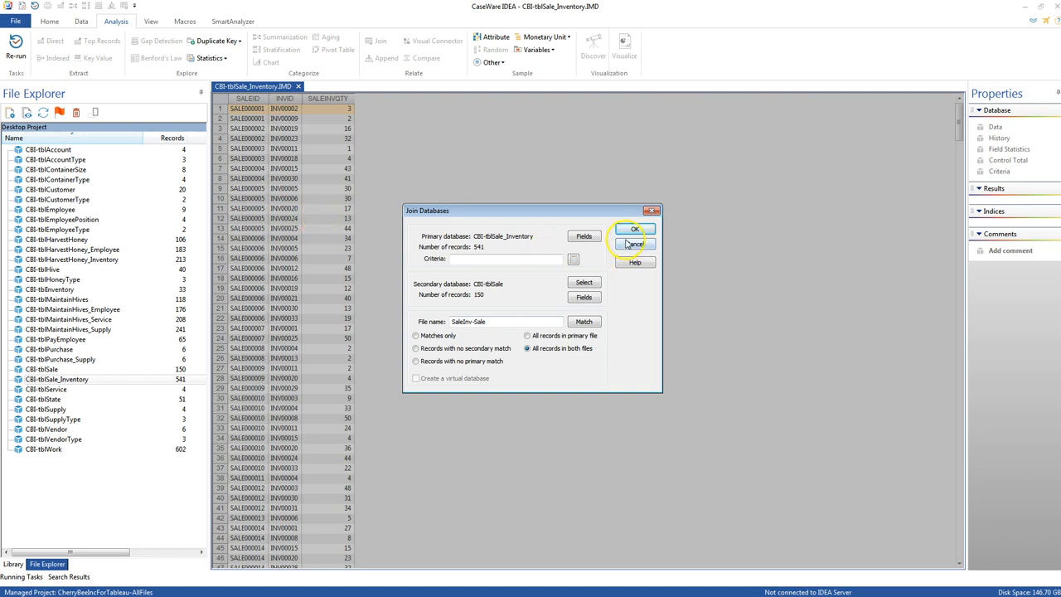
- Keep all fields from both the primary and secondary databases and run the join
{"action": "left_click", "coordinate": [585, 237]}
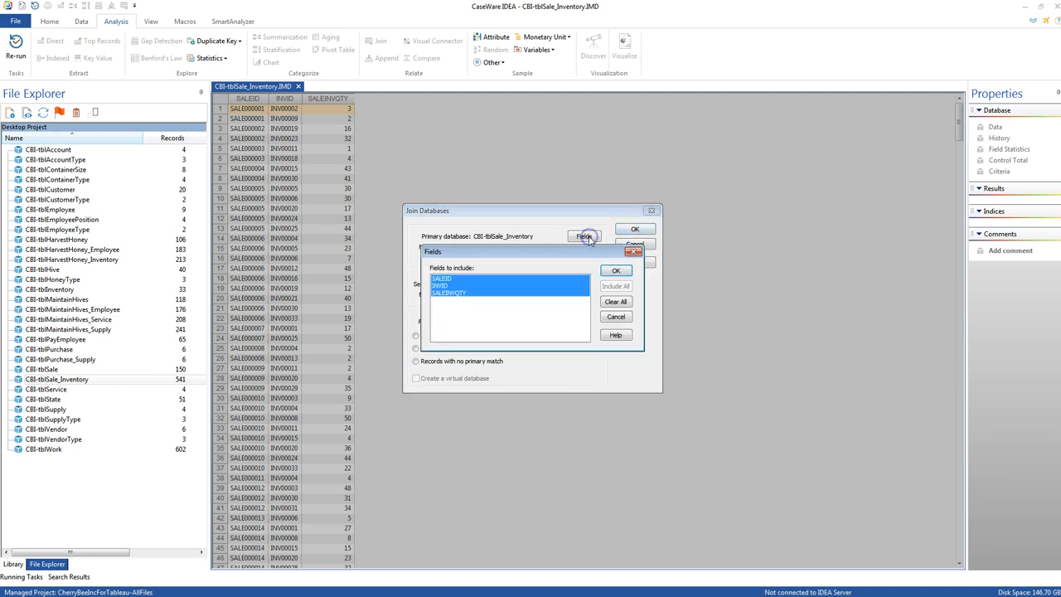
{"action": "left_click", "coordinate": [616, 271]}
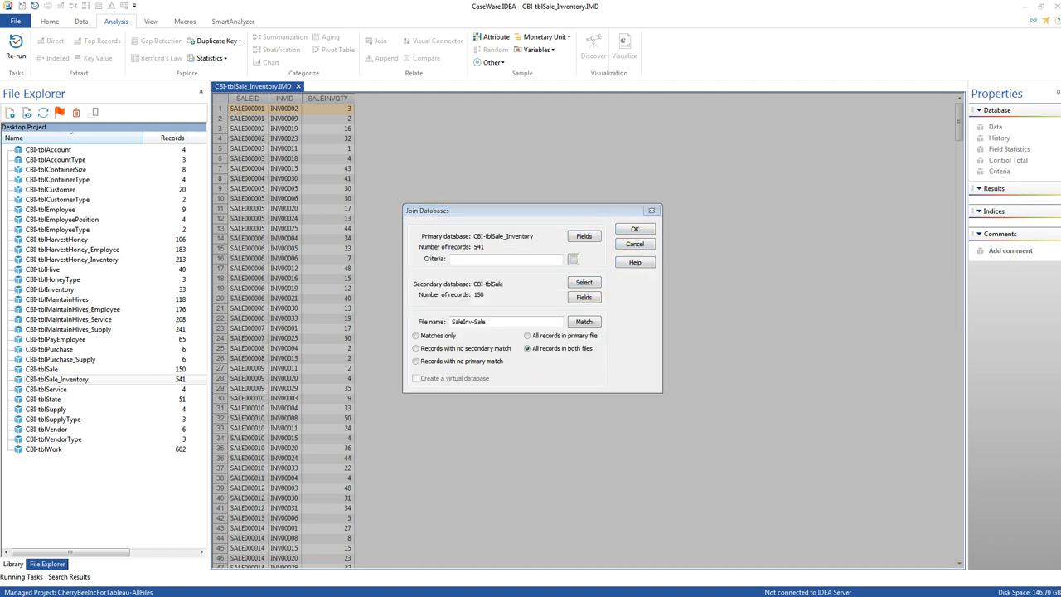
{"action": "left_click", "coordinate": [584, 297]}
{"action": "left_click", "coordinate": [616, 271]}
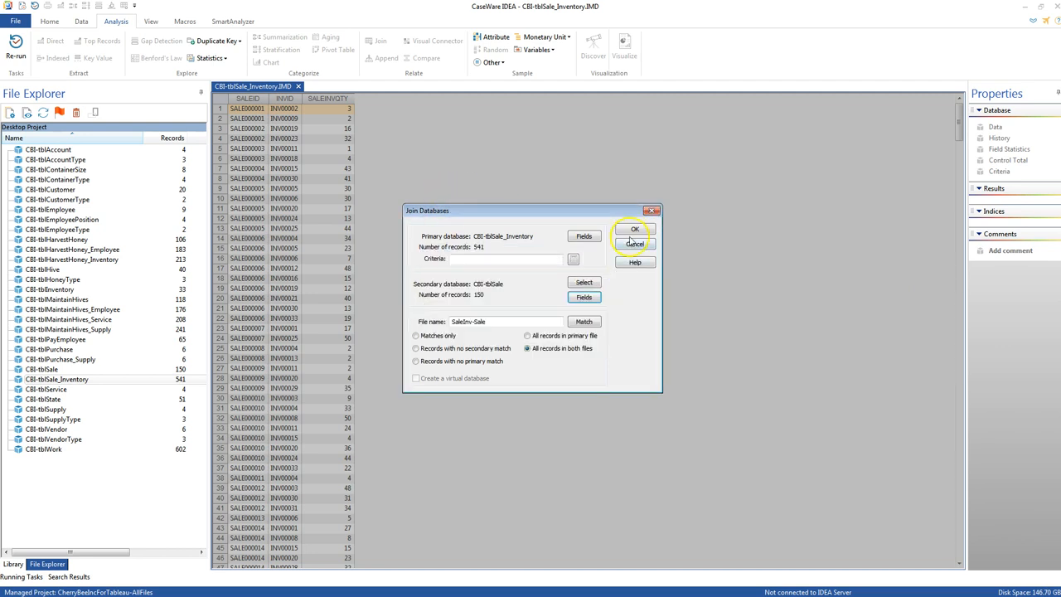
{"action": "left_click", "coordinate": [635, 228]}
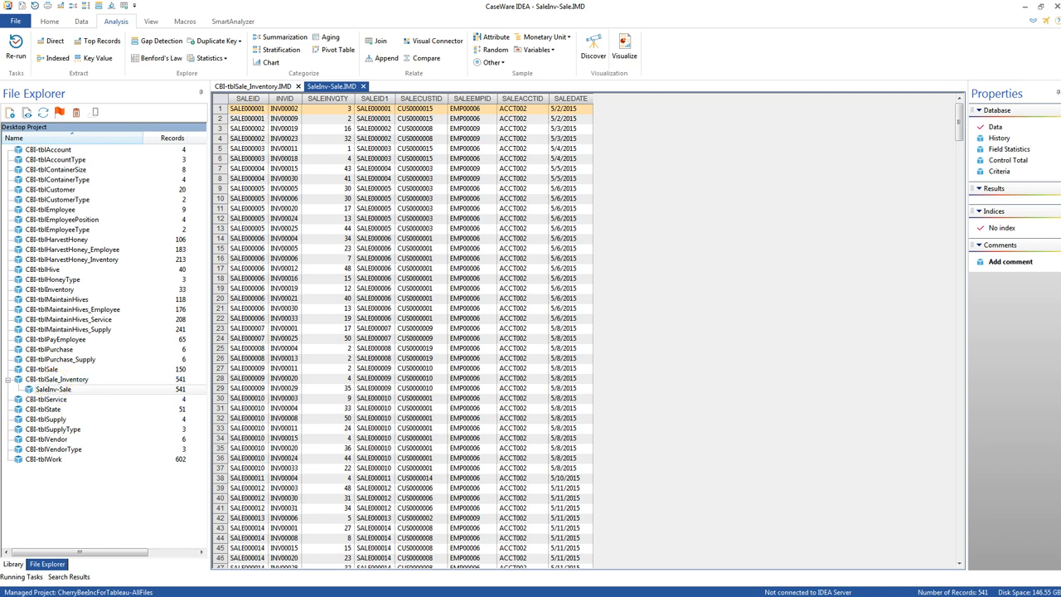
- Consult the table relationships in Access, return to CaseWare IDEA and close the CBI-tblSale_Inventory database
{"action": "key", "text": "alt+Tab"}
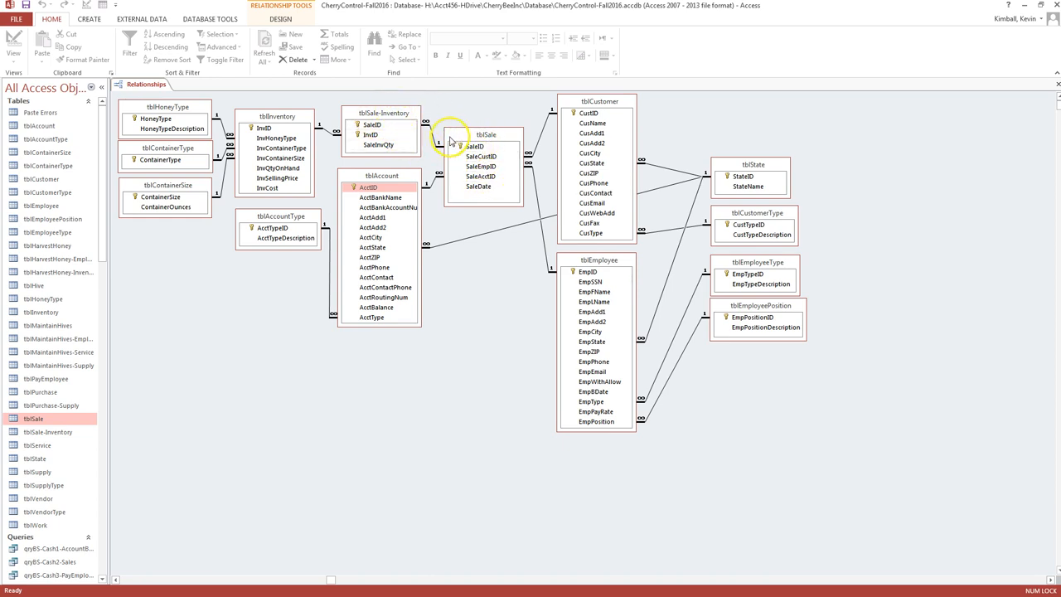
{"action": "left_click", "coordinate": [1024, 5]}
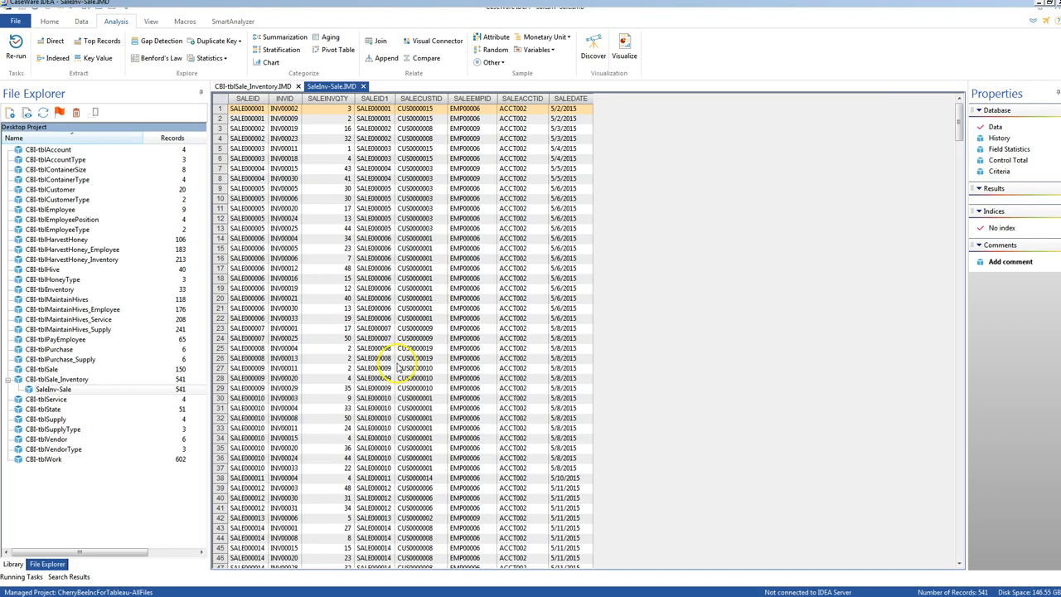
{"action": "left_click", "coordinate": [297, 86]}
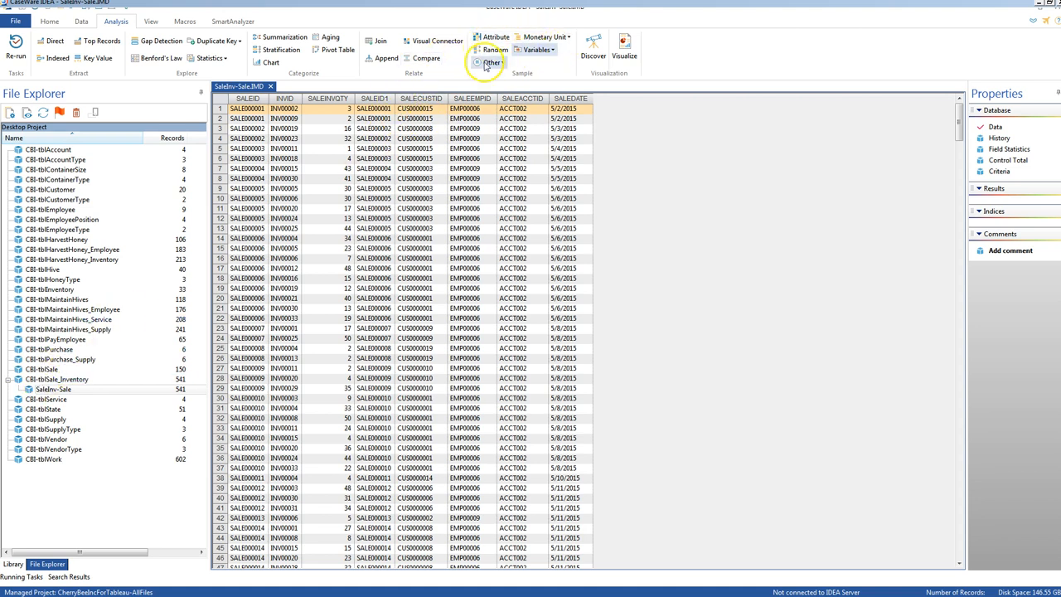
- Start a join with SaleInv-Sale as the primary database and select CBI-tblInventory as the secondary database
{"action": "left_click", "coordinate": [377, 43]}
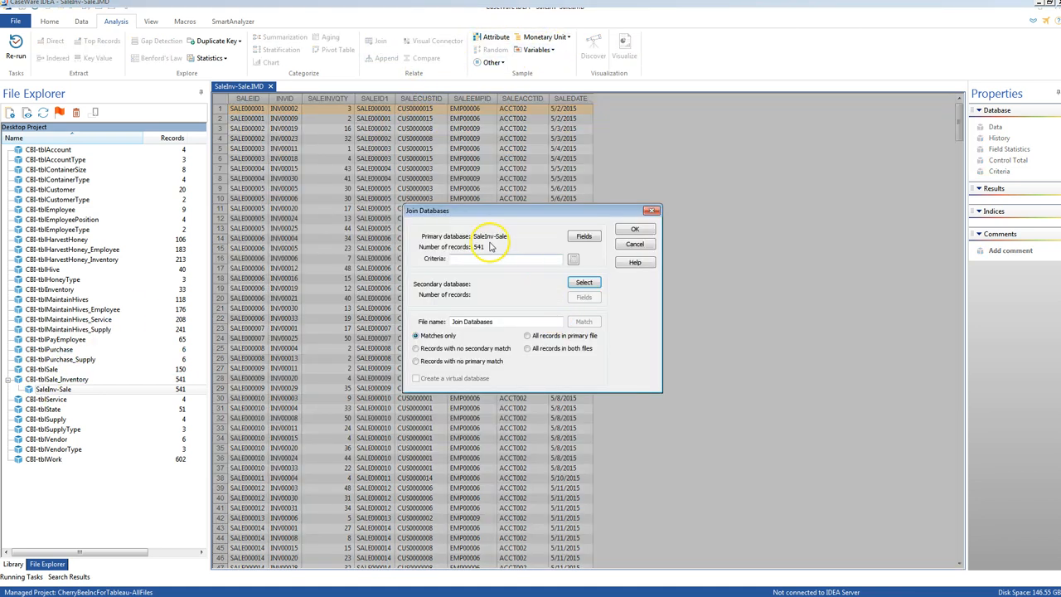
{"action": "left_click", "coordinate": [583, 282]}
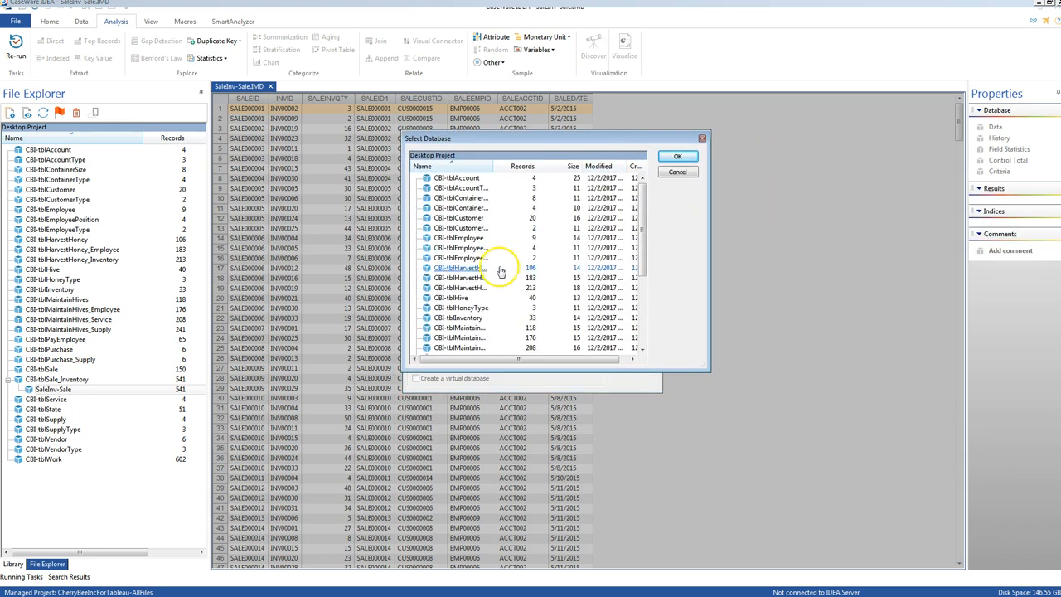
{"action": "left_click", "coordinate": [460, 318]}
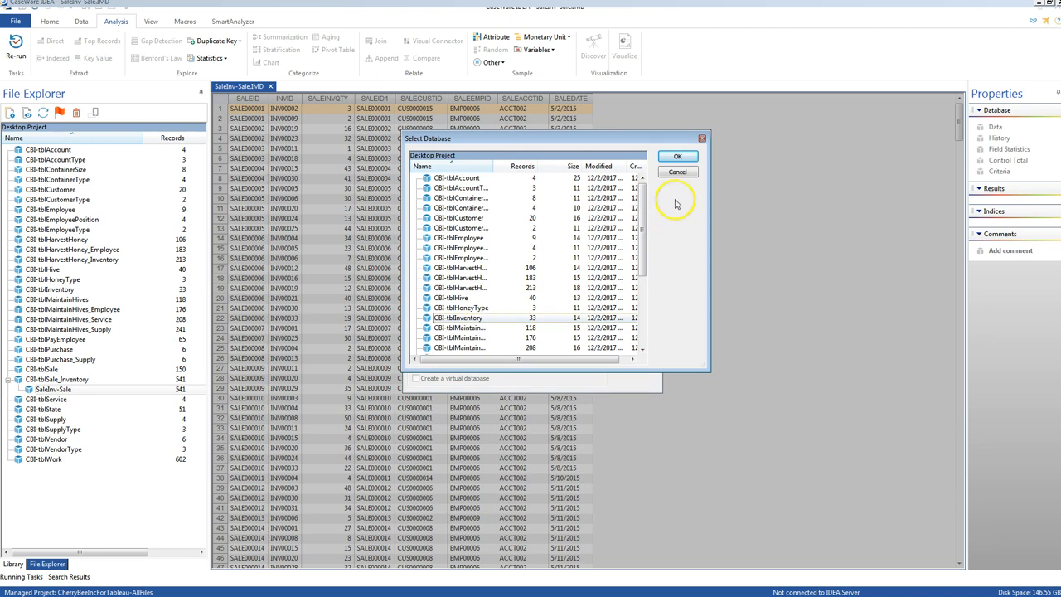
{"action": "left_click", "coordinate": [677, 158]}
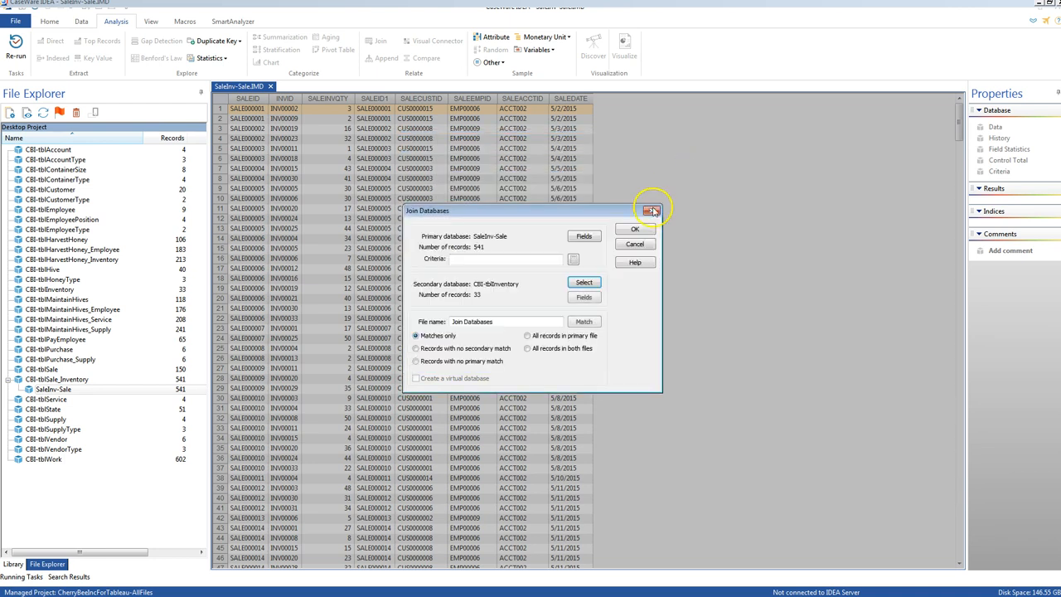
- Match SaleInv-Sale and CBI-tblInventory on their INVID fields in ascending order
{"action": "left_click", "coordinate": [584, 320]}
{"action": "left_click", "coordinate": [420, 256]}
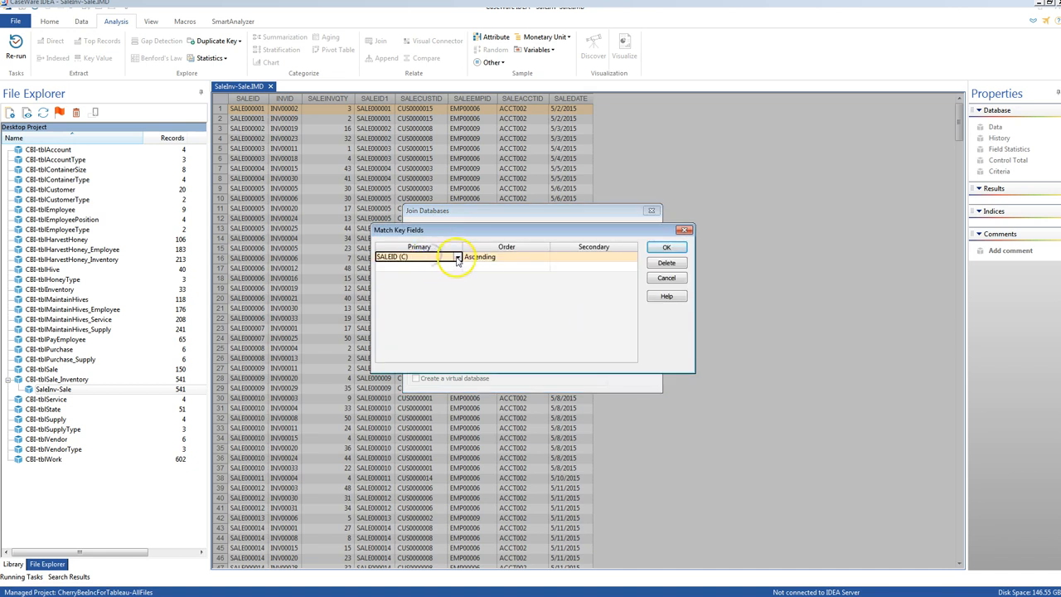
{"action": "left_click", "coordinate": [457, 258]}
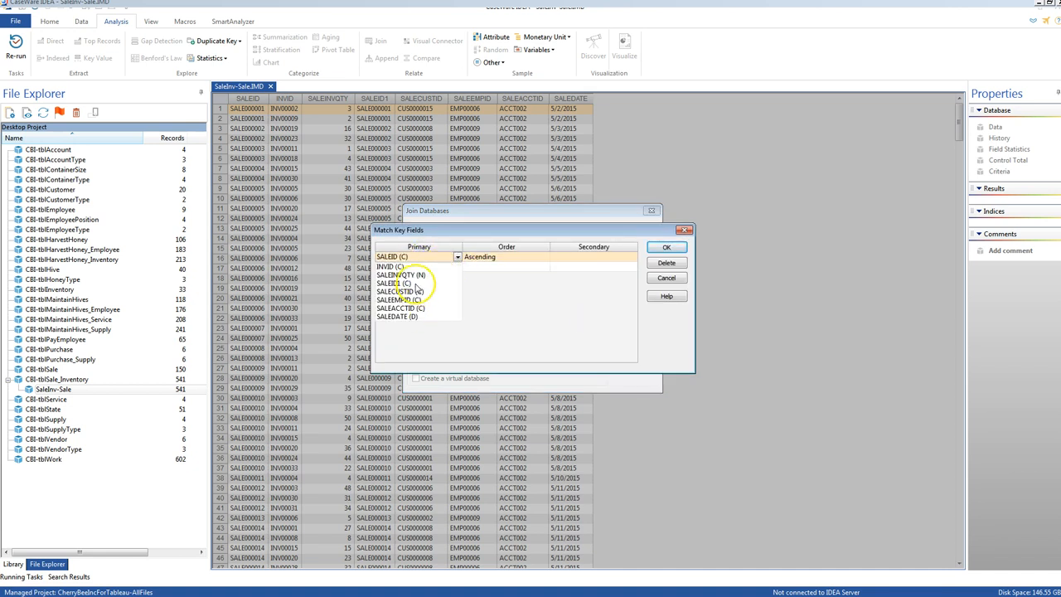
{"action": "left_click", "coordinate": [395, 266]}
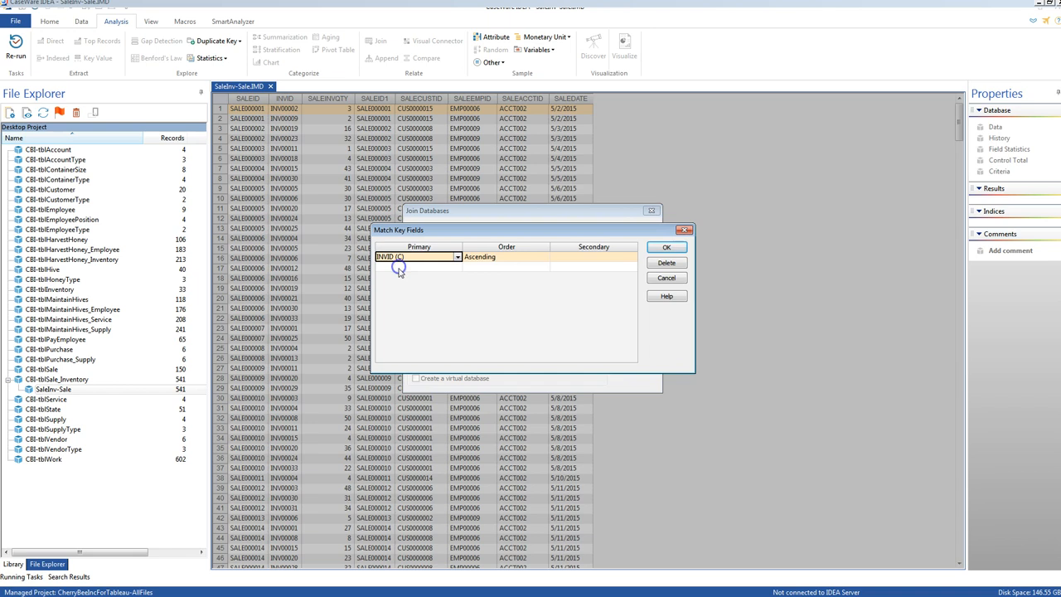
{"action": "left_click", "coordinate": [570, 258]}
{"action": "left_click", "coordinate": [667, 247]}
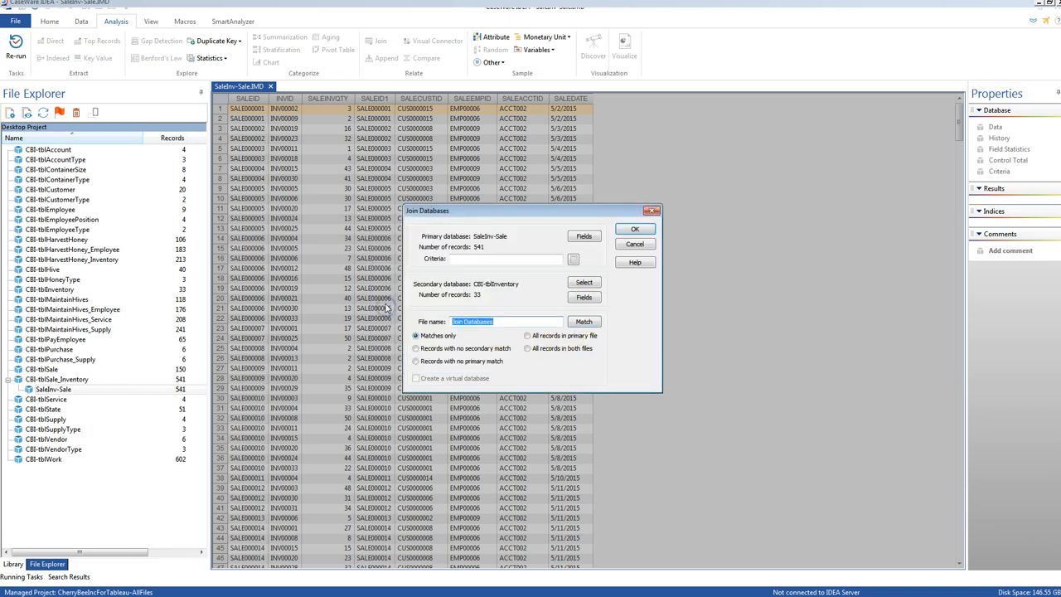
- Name the output 2SaleInv-Sale-Inv, include all records in both files and run the join
{"action": "type", "text": "SaleInv-Sale-Inv"}
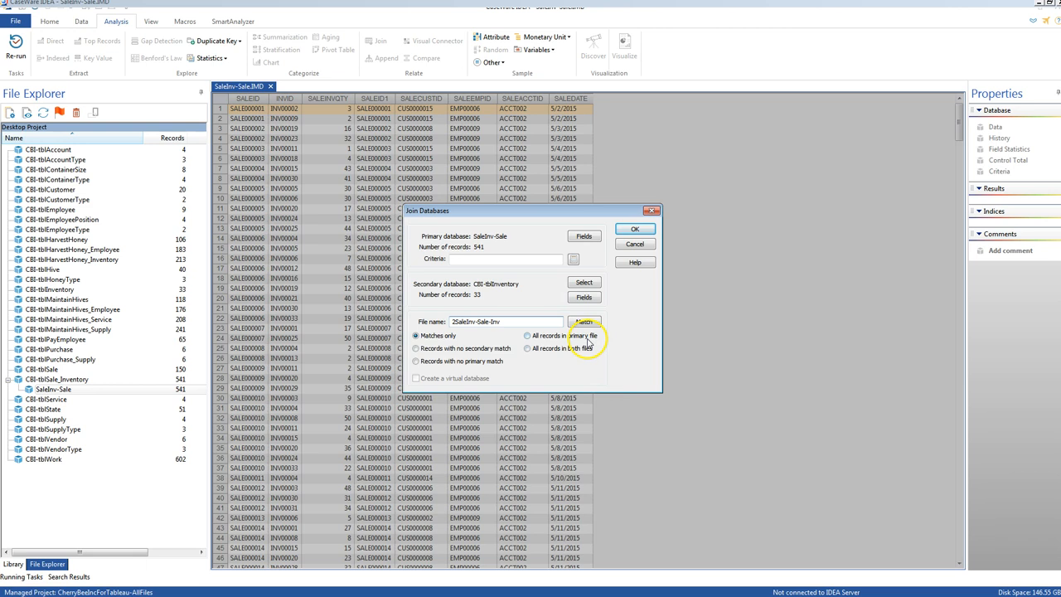
{"action": "left_click", "coordinate": [526, 348]}
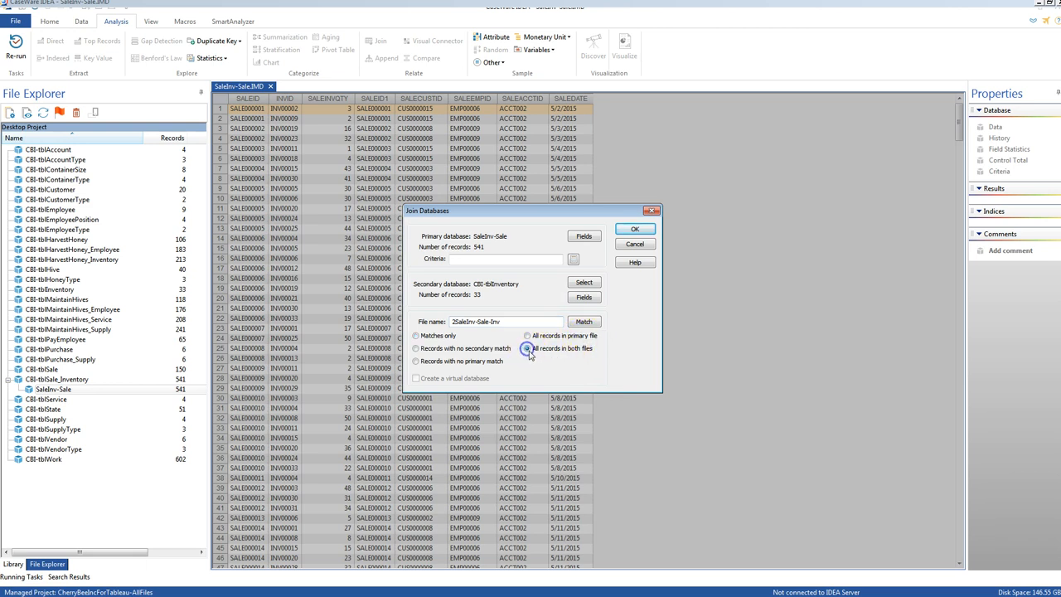
{"action": "left_click", "coordinate": [647, 232]}
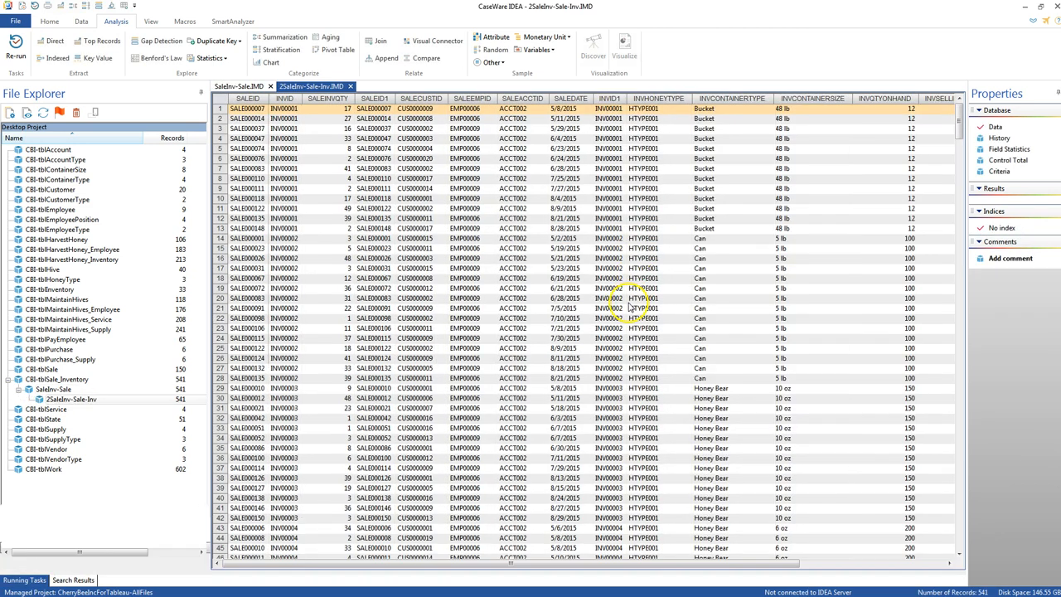
- Try to rename the SaleInv-Sale database as 1SaleInv-Sale while it is still open
{"action": "right_click", "coordinate": [39, 388]}
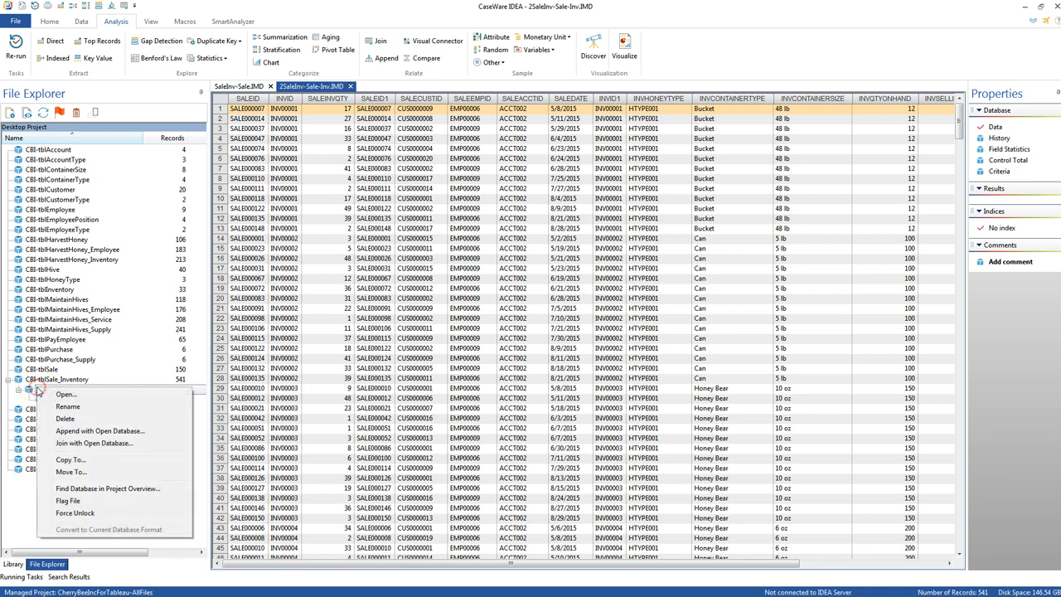
{"action": "left_click", "coordinate": [64, 406]}
{"action": "key", "text": "Home"}
{"action": "type", "text": "1"}
{"action": "key", "text": "Return"}
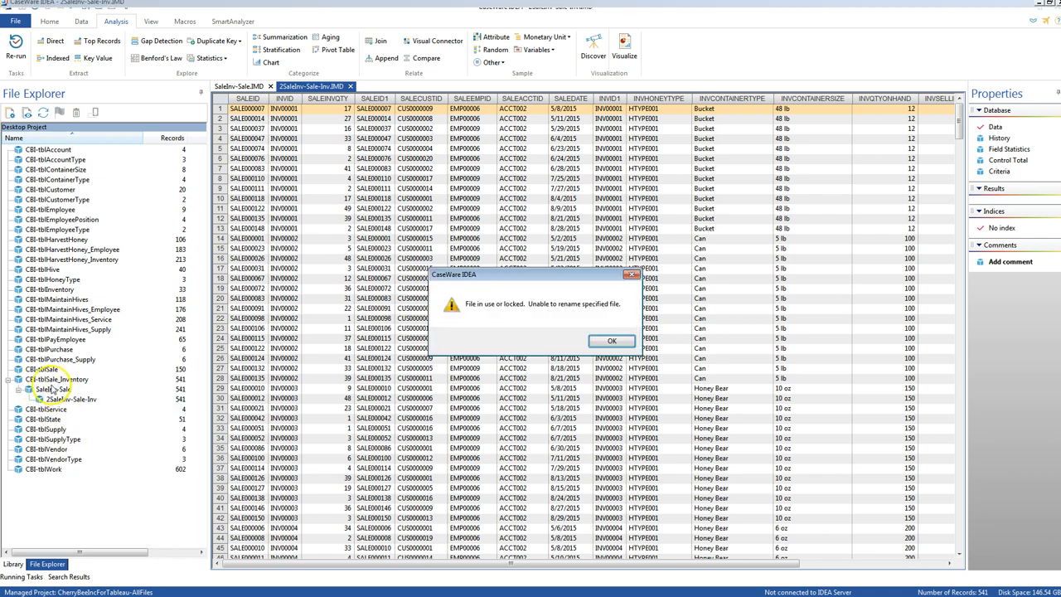
{"action": "left_click", "coordinate": [611, 339]}
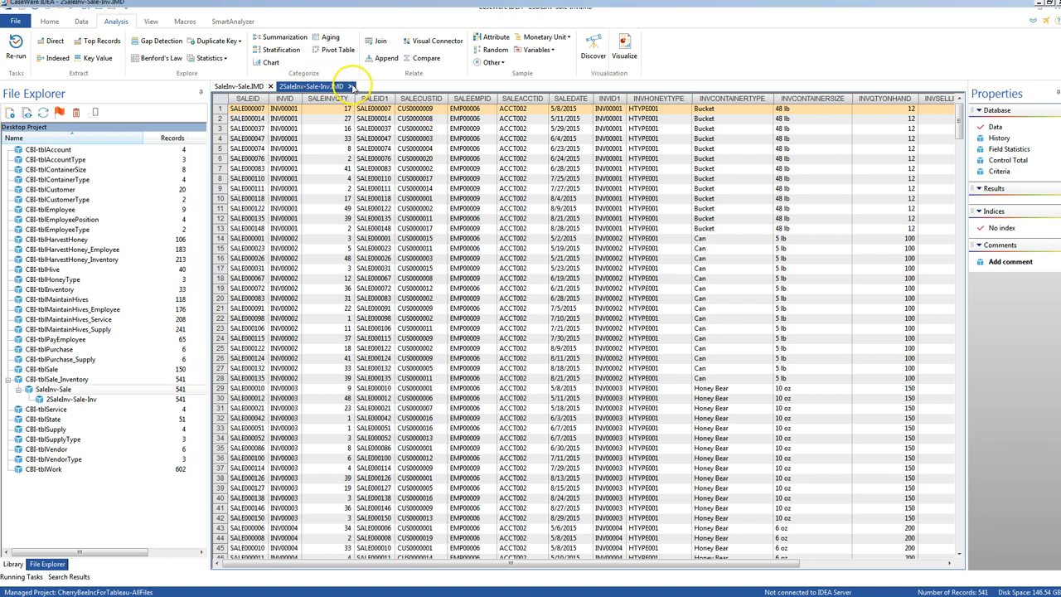
- Close both open databases and rename SaleInv-Sale as 1SaleInv-Sale
{"action": "left_click", "coordinate": [350, 87]}
{"action": "left_click", "coordinate": [270, 86]}
{"action": "right_click", "coordinate": [40, 388]}
{"action": "left_click", "coordinate": [71, 407]}
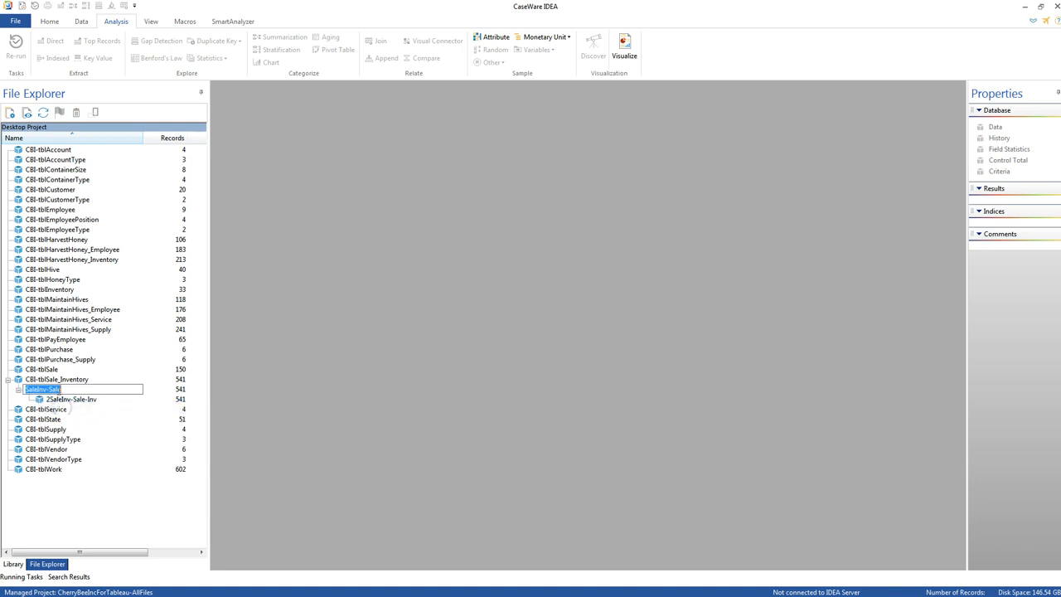
{"action": "key", "text": "Home"}
{"action": "type", "text": "1"}
{"action": "key", "text": "Return"}
- Open the 2SaleInv-Sale-Inv database and consult the inventory lookup tables in the Access relationships diagram
{"action": "left_click", "coordinate": [62, 399]}
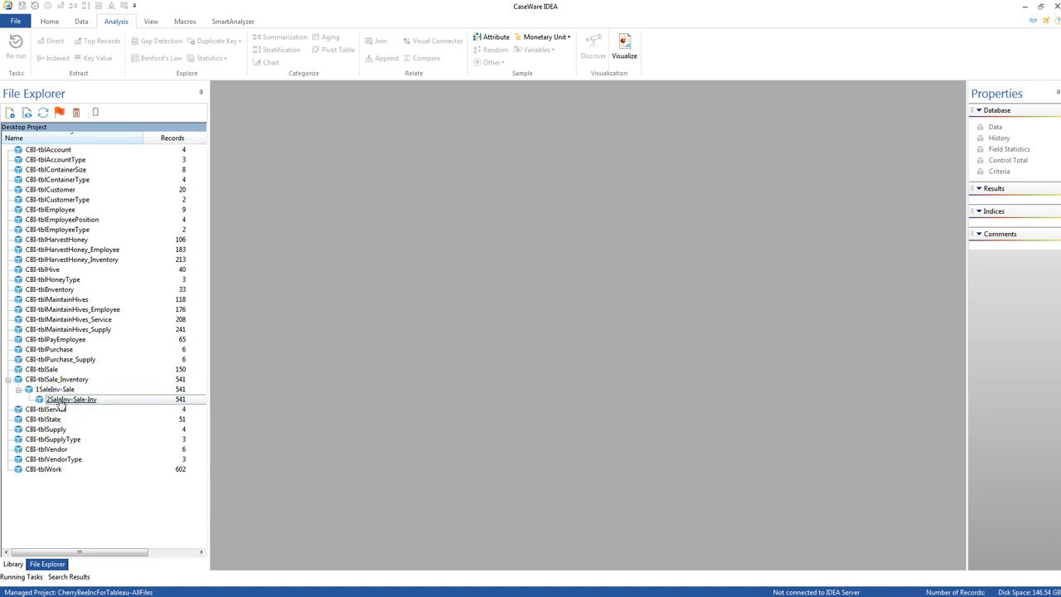
{"action": "double_click", "coordinate": [62, 399]}
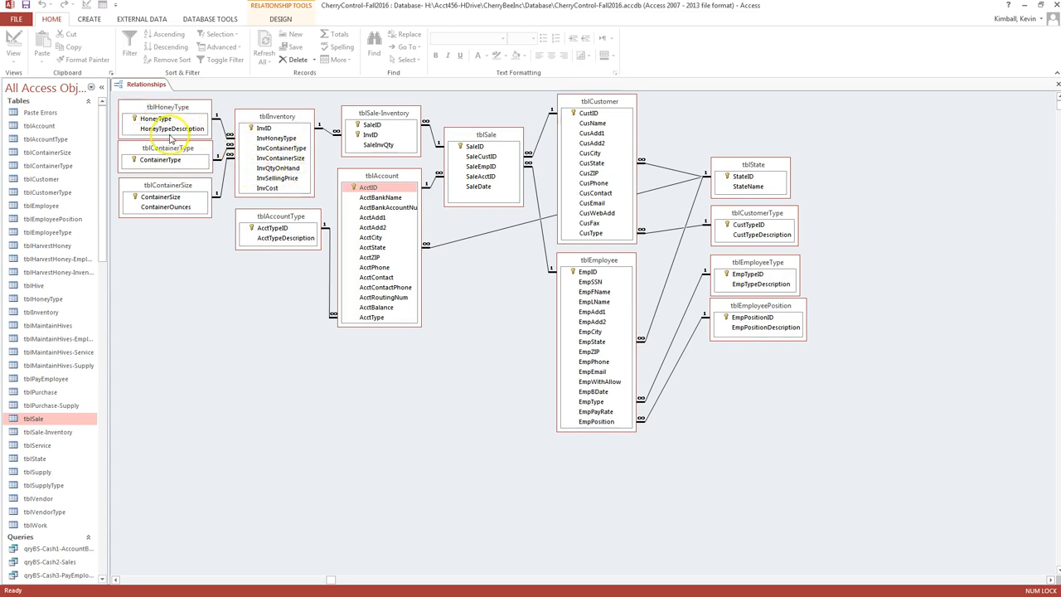
{"action": "left_click", "coordinate": [1024, 9]}
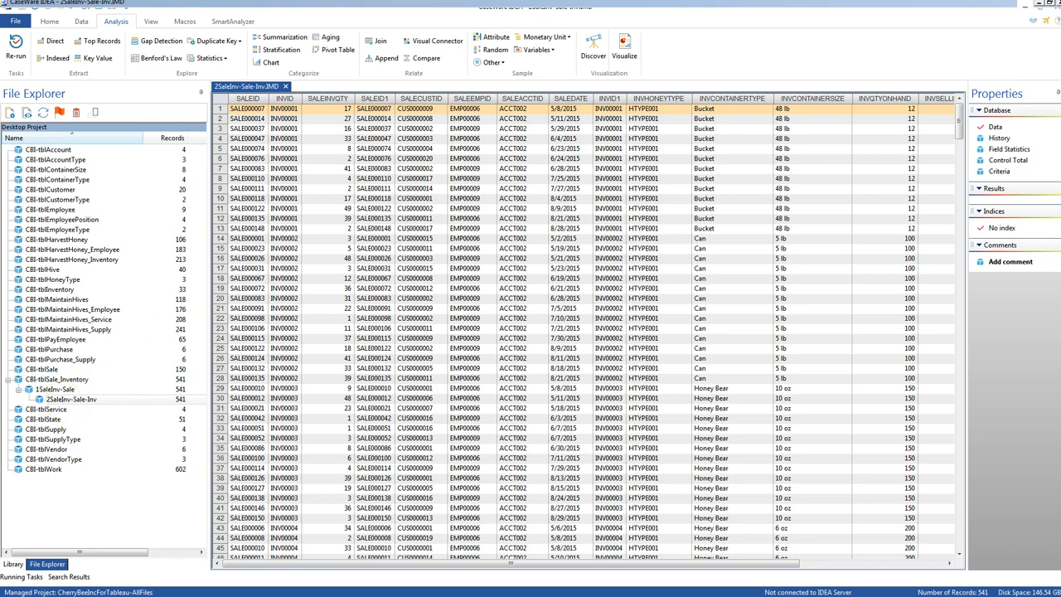
- Switch to Access, narrow the tblEmployee box in the relationships diagram and return to CaseWare IDEA
{"action": "key", "text": "alt+Tab"}
{"action": "left_click_drag", "start_coordinate": [558, 253], "coordinate": [569, 271]}
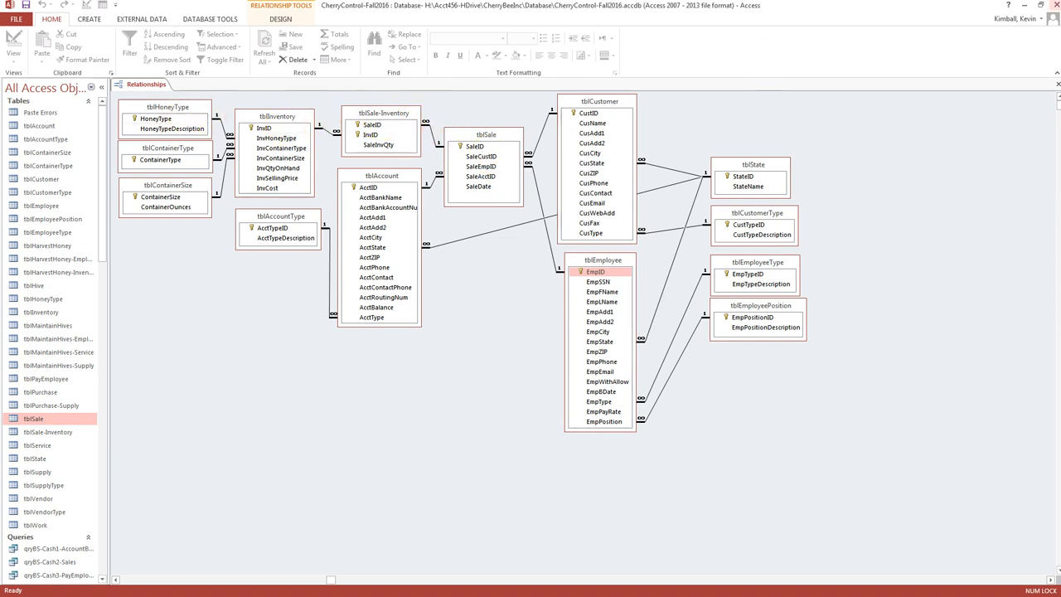
{"action": "left_click", "coordinate": [1024, 5]}
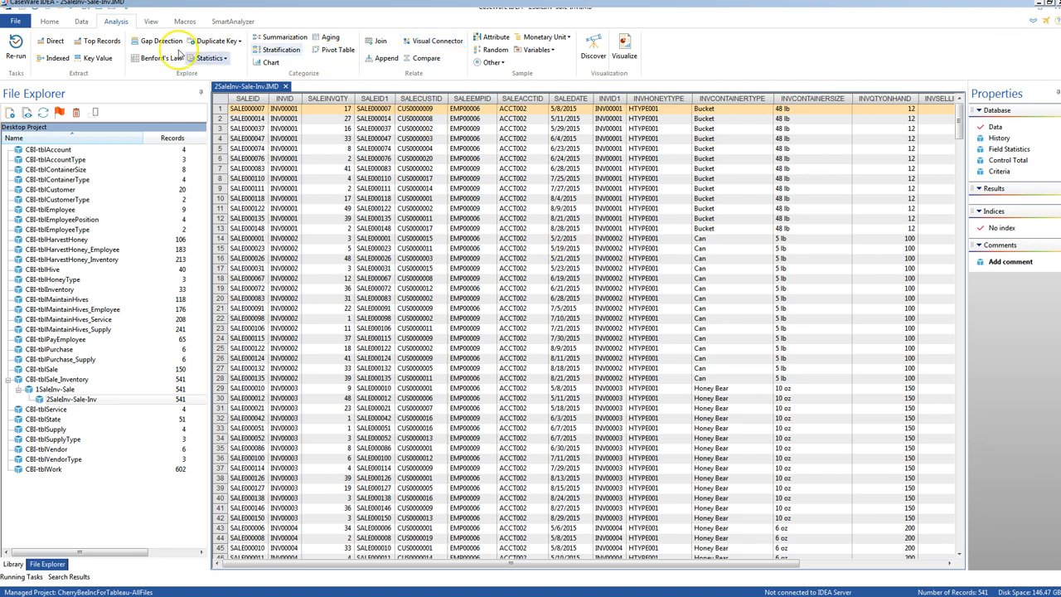
- Start a Join on the 2SaleInv-Sale-Inv database with CBI-tblHoneyType as the secondary database
{"action": "left_click", "coordinate": [378, 40]}
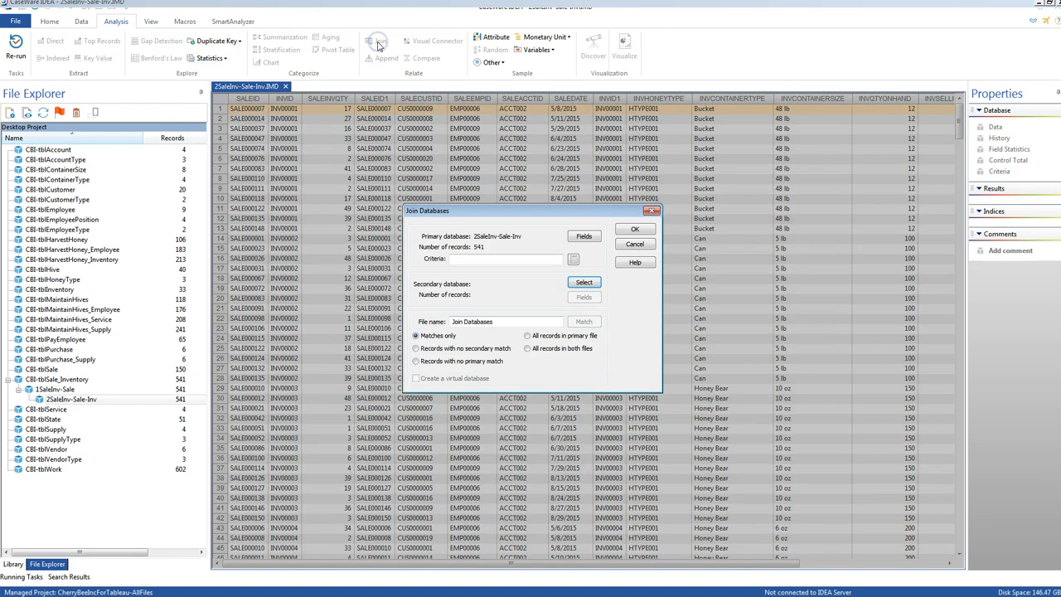
{"action": "left_click", "coordinate": [584, 283]}
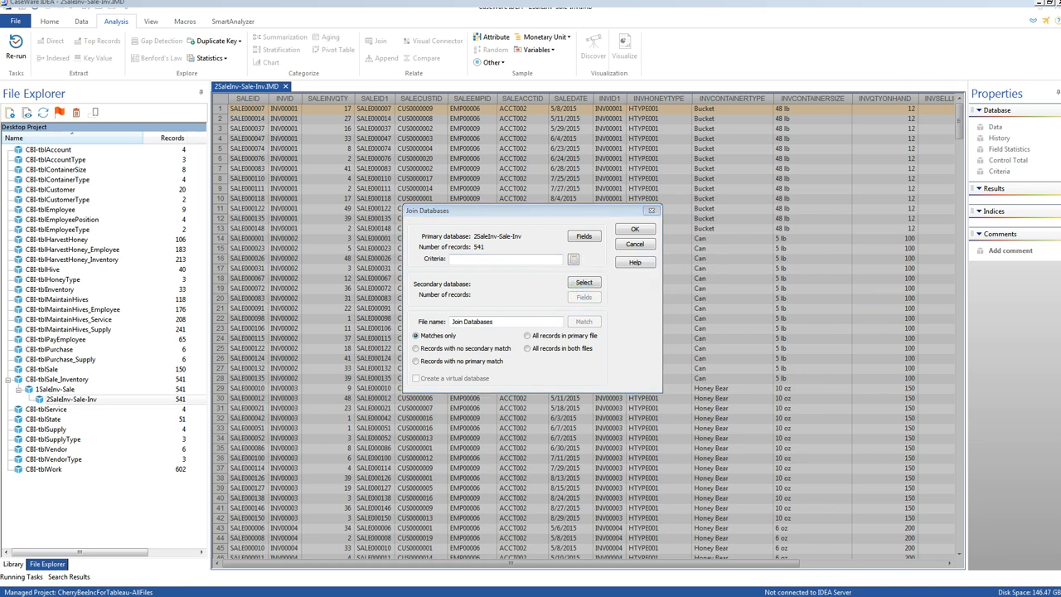
{"action": "left_click_drag", "start_coordinate": [502, 133], "coordinate": [571, 134]}
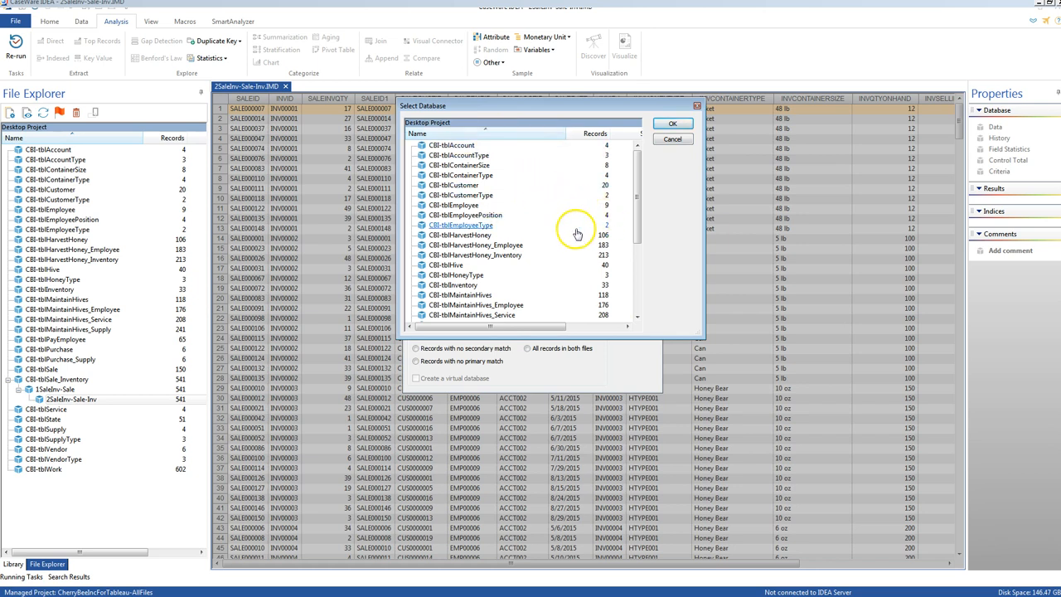
{"action": "left_click", "coordinate": [455, 274]}
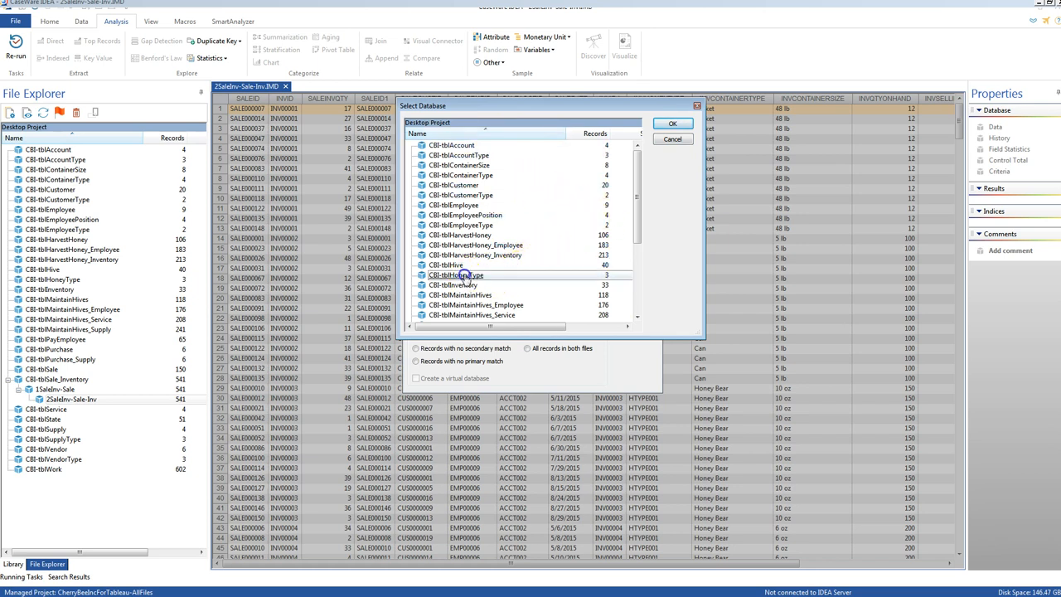
{"action": "left_click", "coordinate": [673, 125]}
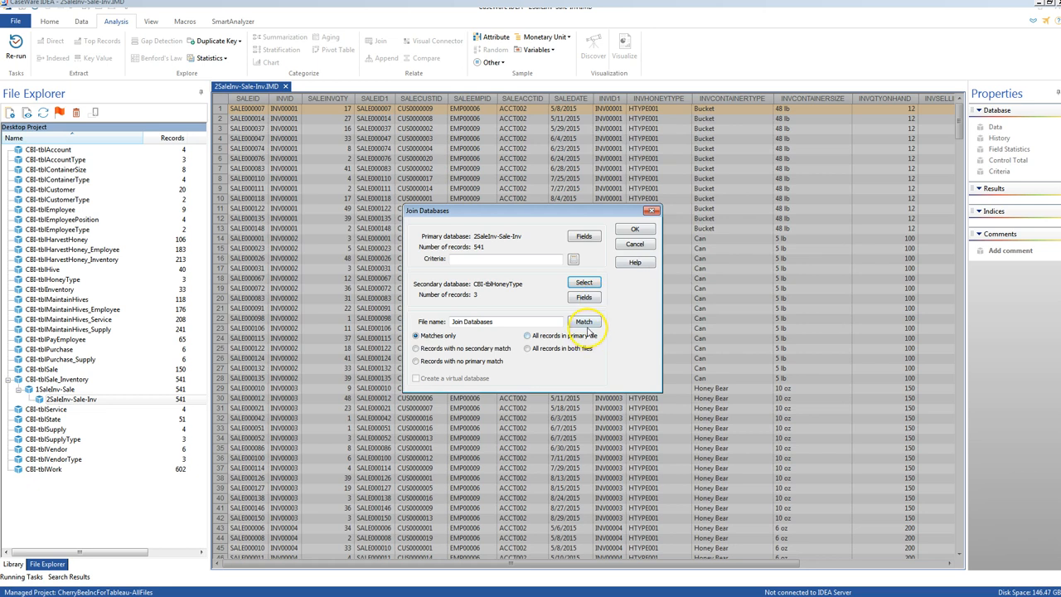
- Match the primary key field INVHONEYTYPE in ascending order with the HONEYTYPE field of the secondary database
{"action": "left_click", "coordinate": [584, 322]}
{"action": "left_click", "coordinate": [455, 258]}
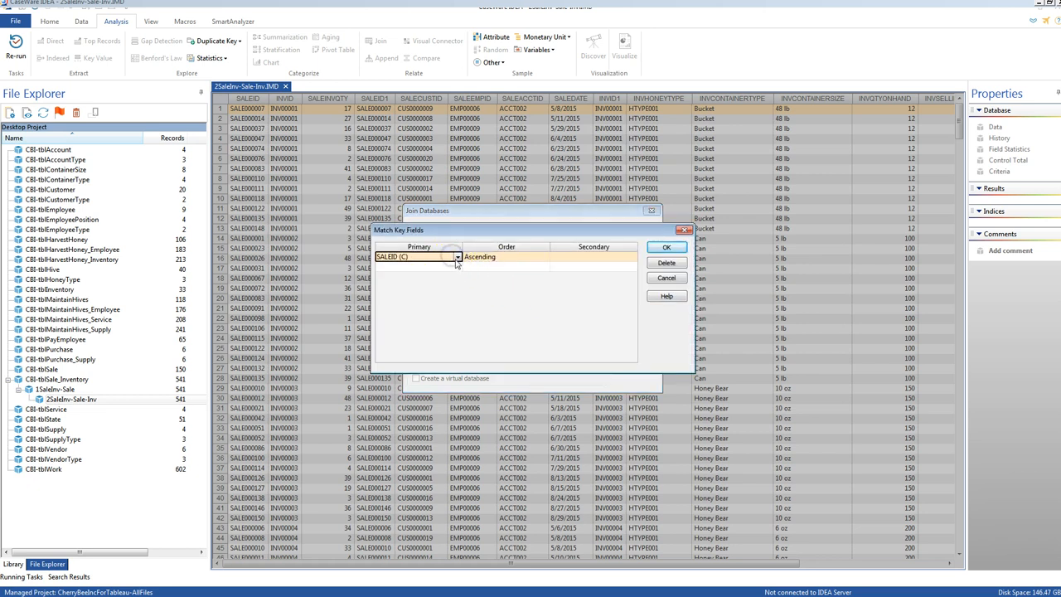
{"action": "left_click", "coordinate": [456, 258]}
{"action": "left_click_drag", "start_coordinate": [461, 277], "coordinate": [462, 333]}
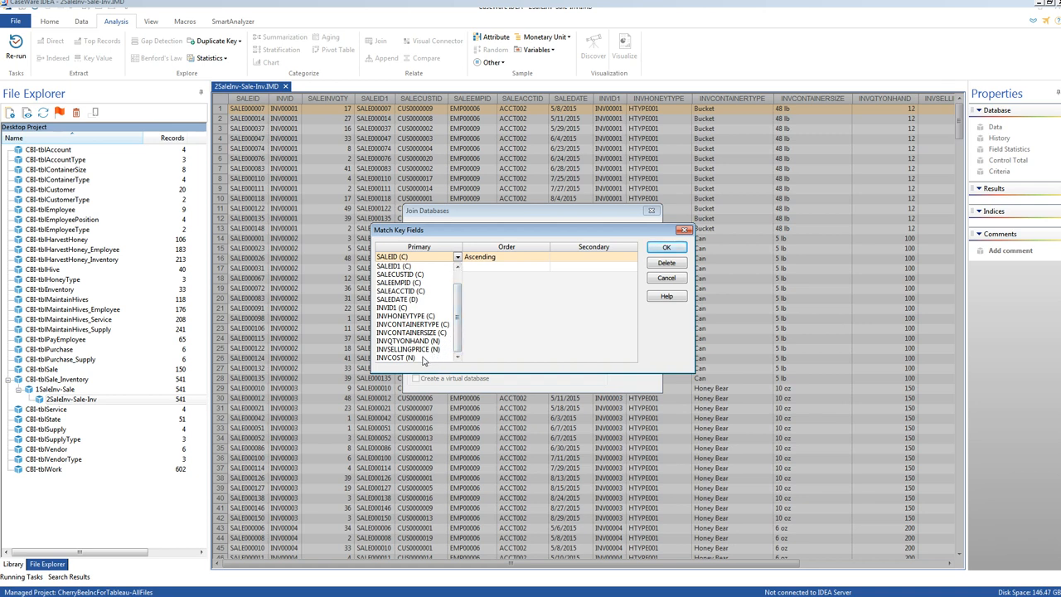
{"action": "left_click", "coordinate": [410, 315]}
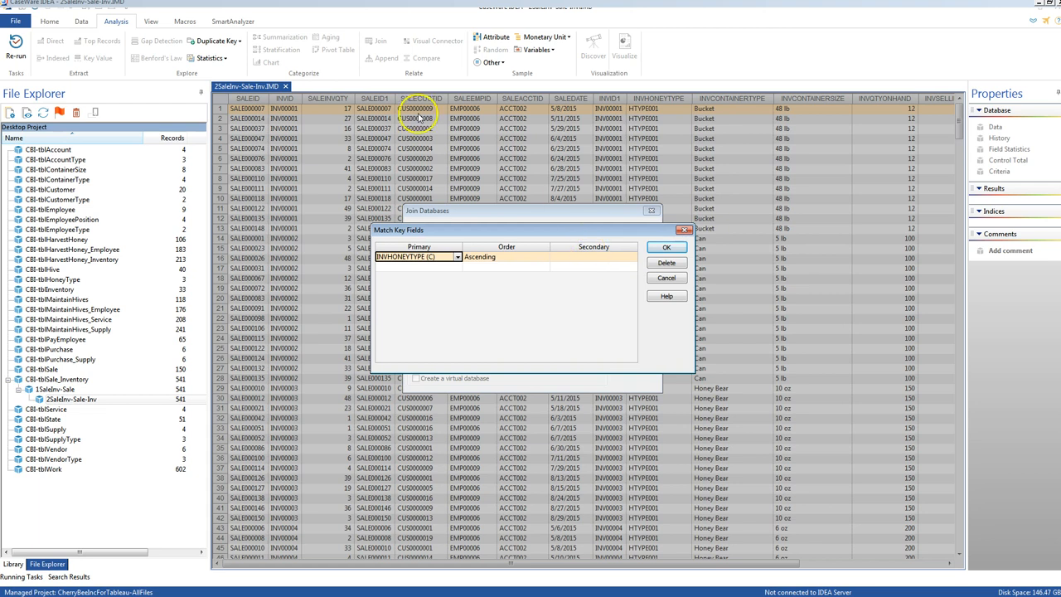
{"action": "left_click", "coordinate": [579, 258]}
{"action": "left_click", "coordinate": [666, 247]}
- Name the joined file 3SaleInv-Sale-Inv-HoneyType, include all records in both files, and run the join
{"action": "left_click", "coordinate": [508, 321]}
{"action": "left_click_drag", "start_coordinate": [508, 320], "coordinate": [450, 319]}
{"action": "type", "text": "3SaleInv-Sale-Inv-HoneyType"}
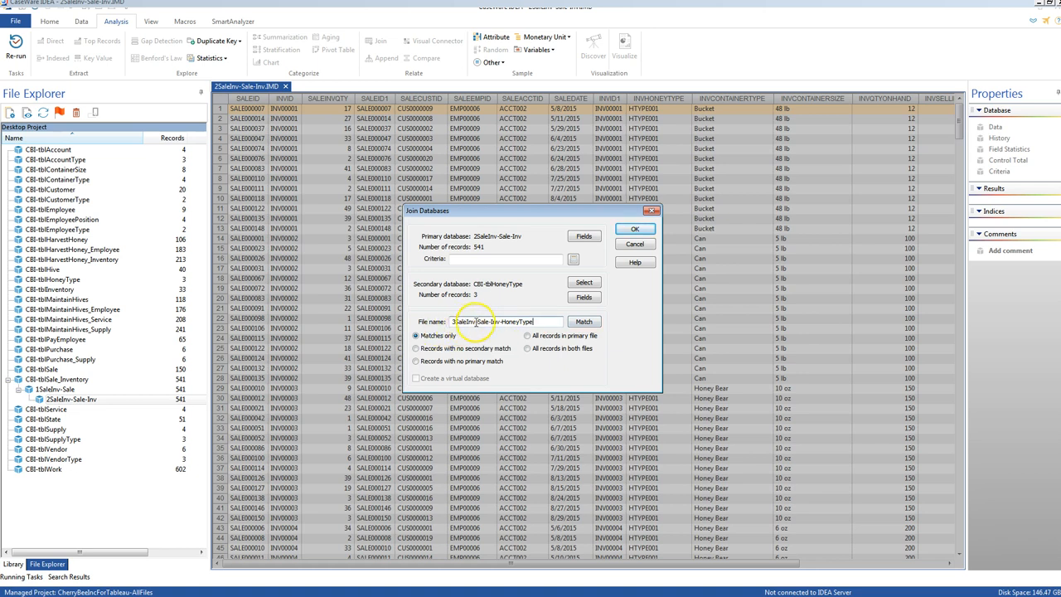
{"action": "left_click", "coordinate": [528, 349]}
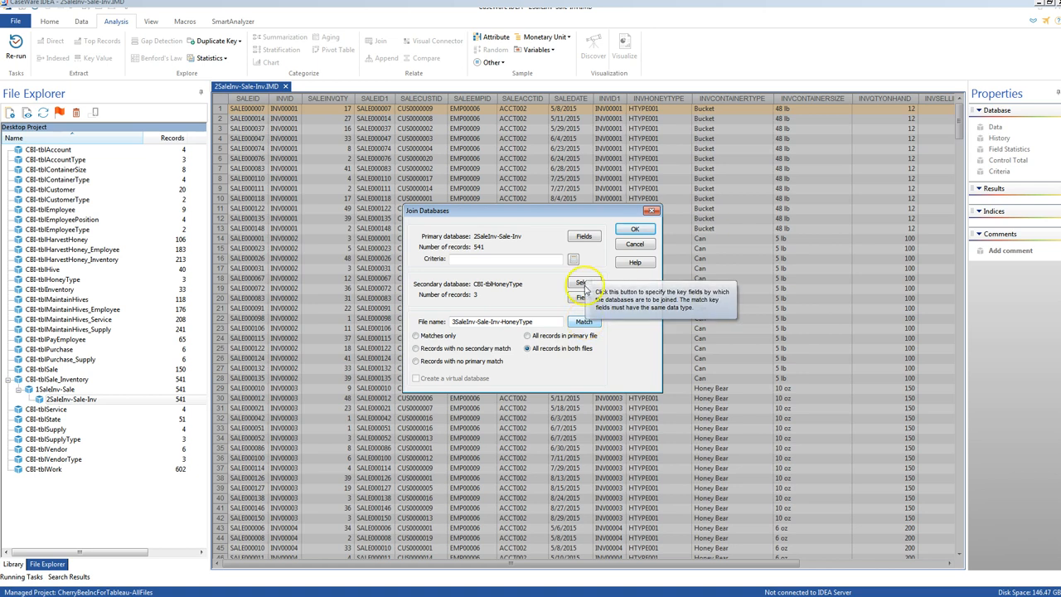
{"action": "left_click", "coordinate": [635, 232]}
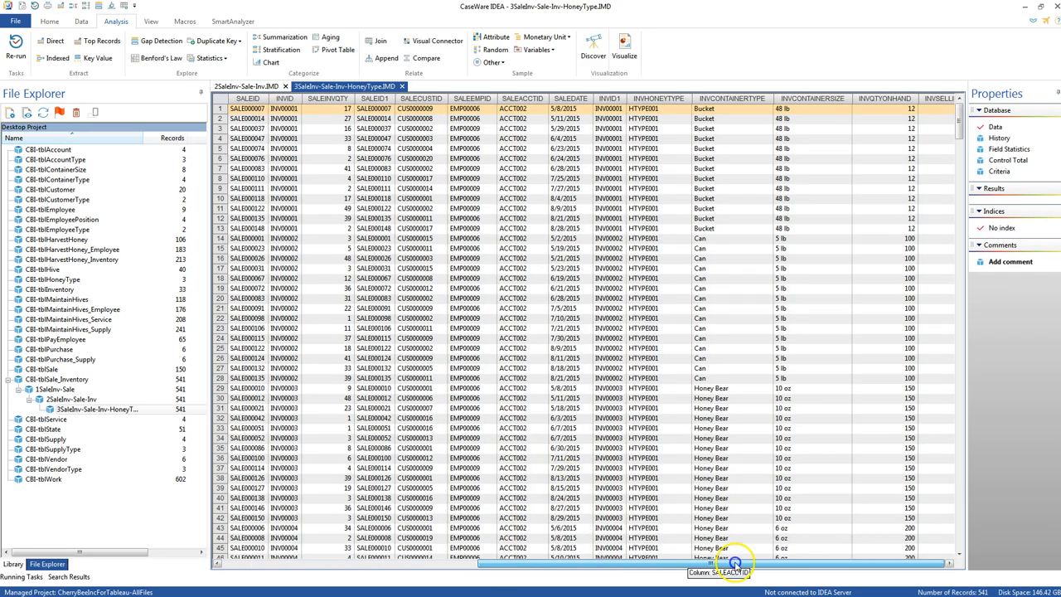
- Examine the honey type columns at the end of the joined database, consult the Access relationships diagram and return to CaseWare IDEA
{"action": "left_click", "coordinate": [735, 564]}
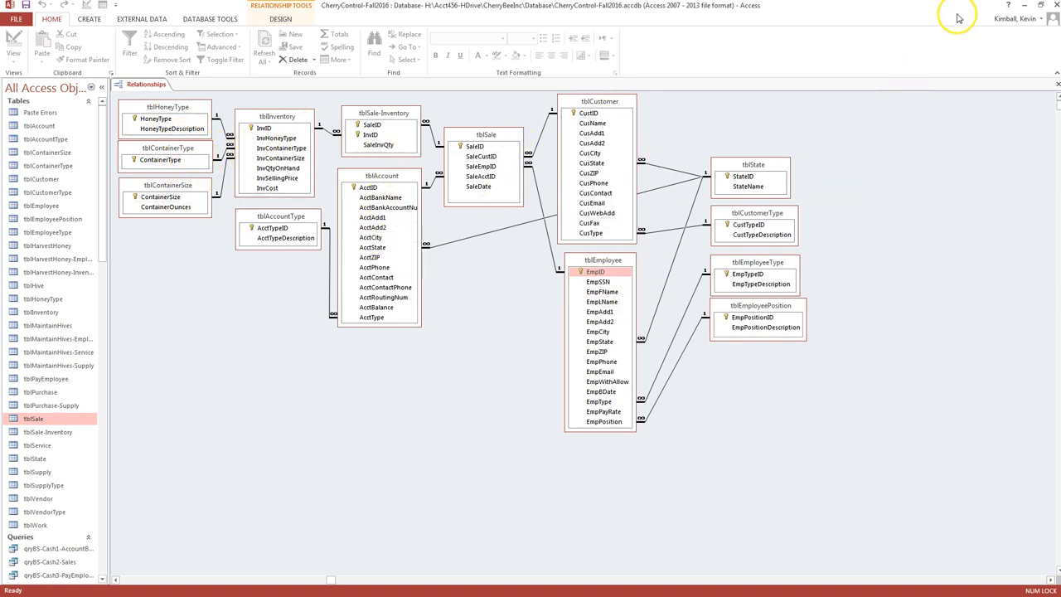
{"action": "left_click", "coordinate": [1026, 6]}
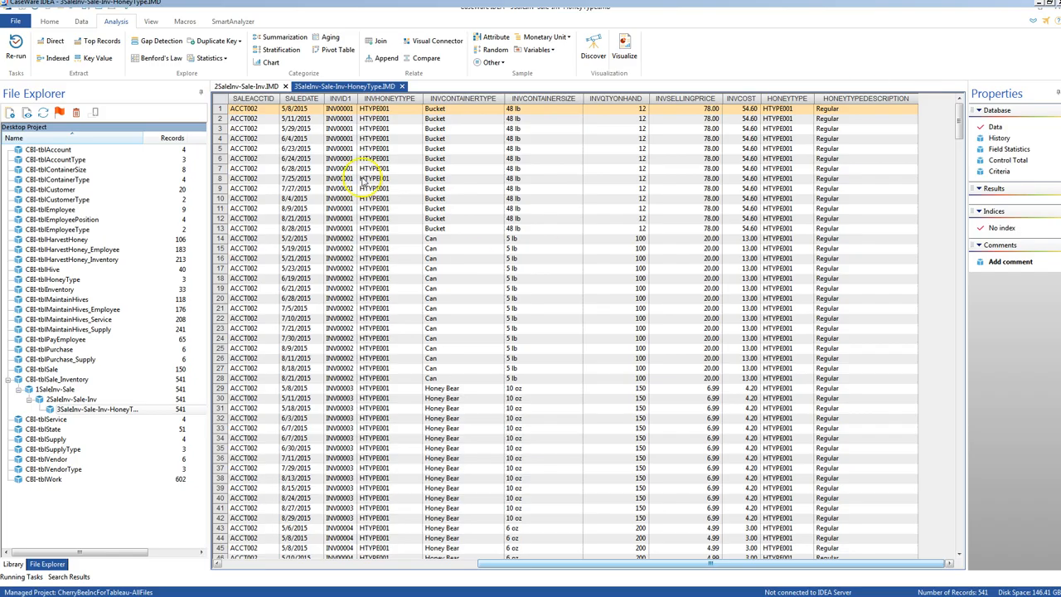